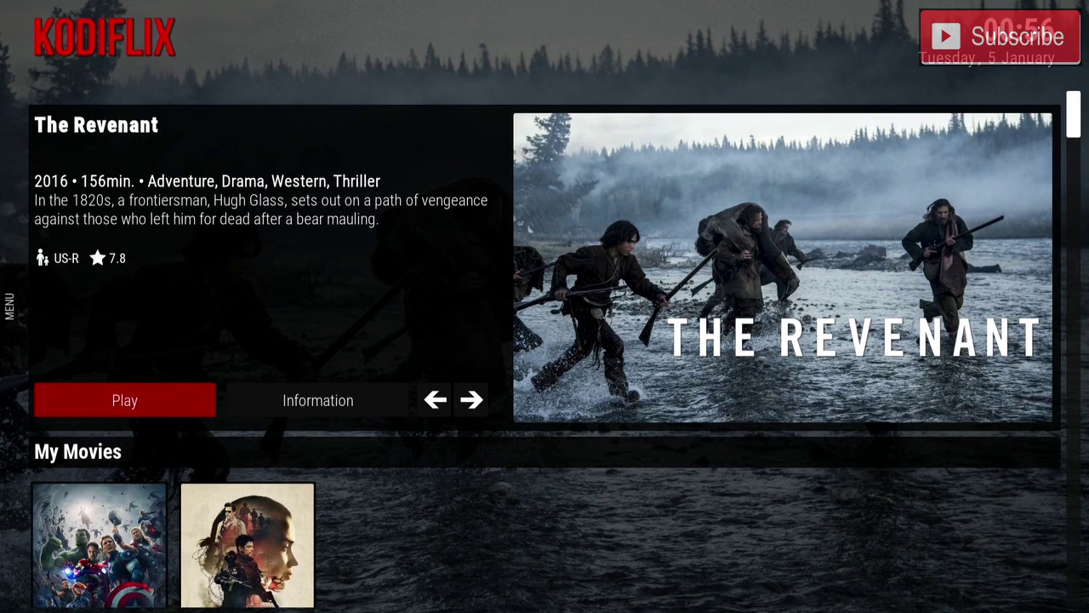
Advance the home spotlight from The Revenant to Sicario (2015).
key(Right)
key(Right)
key(Right)
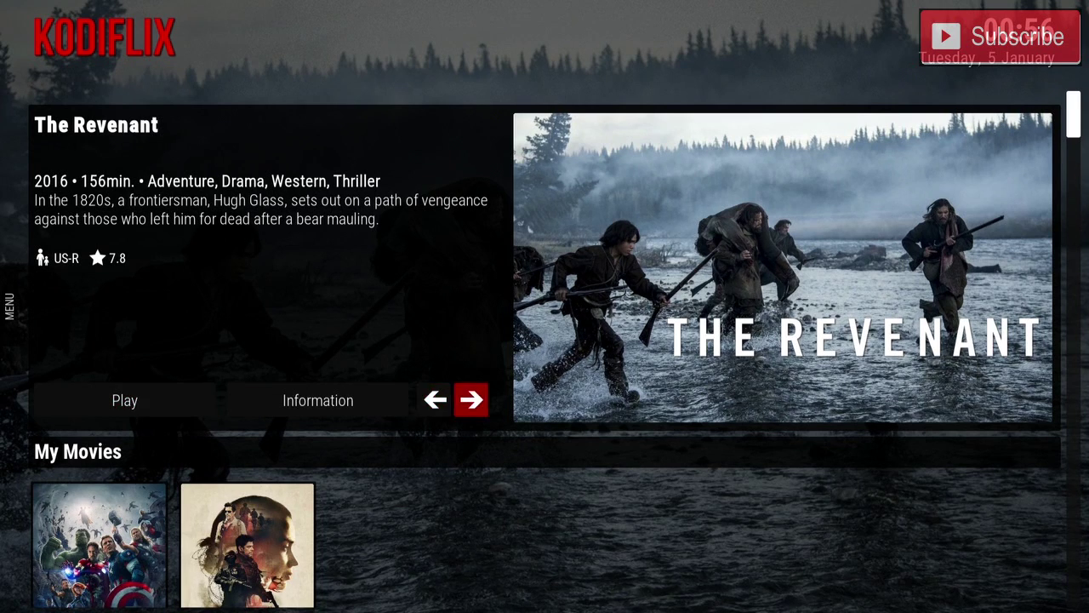
key(Return)
Cycle through two more featured titles, then stream The Martian from the 123Movies - Top Rating row.
key(Return)
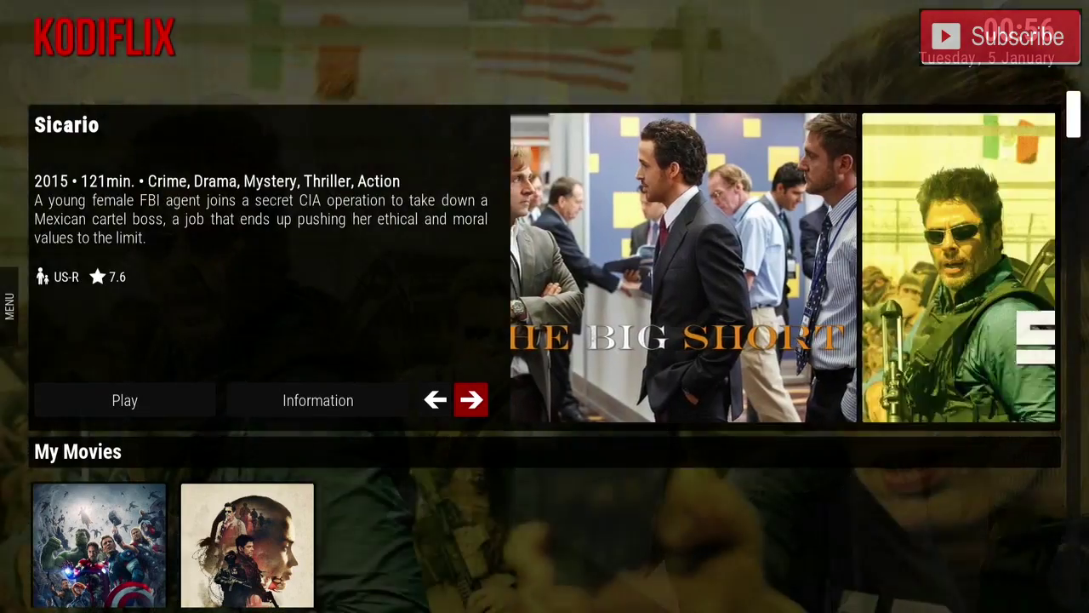
key(Return)
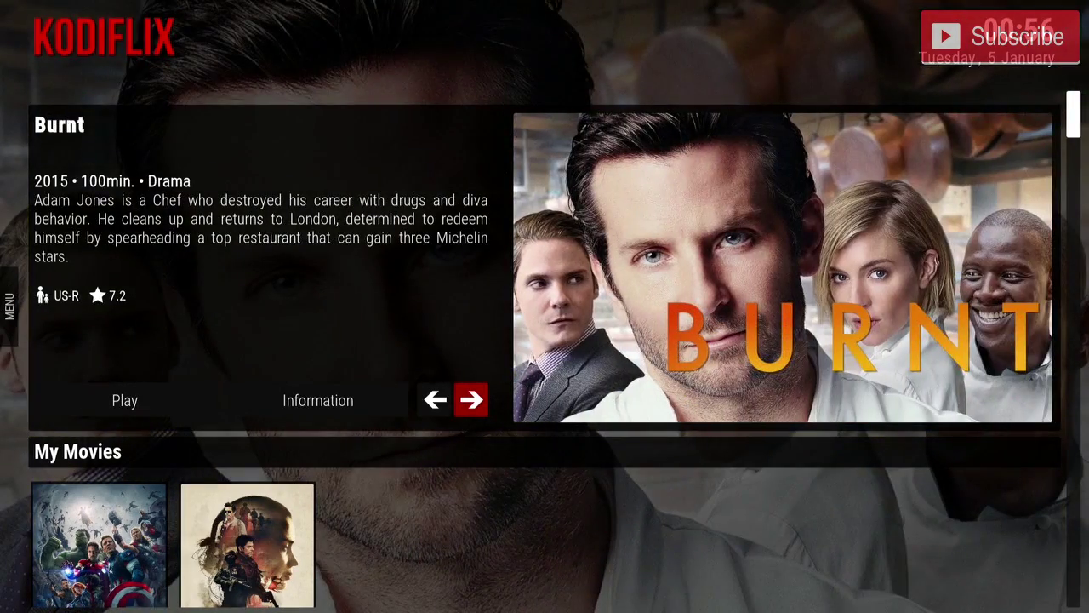
key(Return)
key(Return)
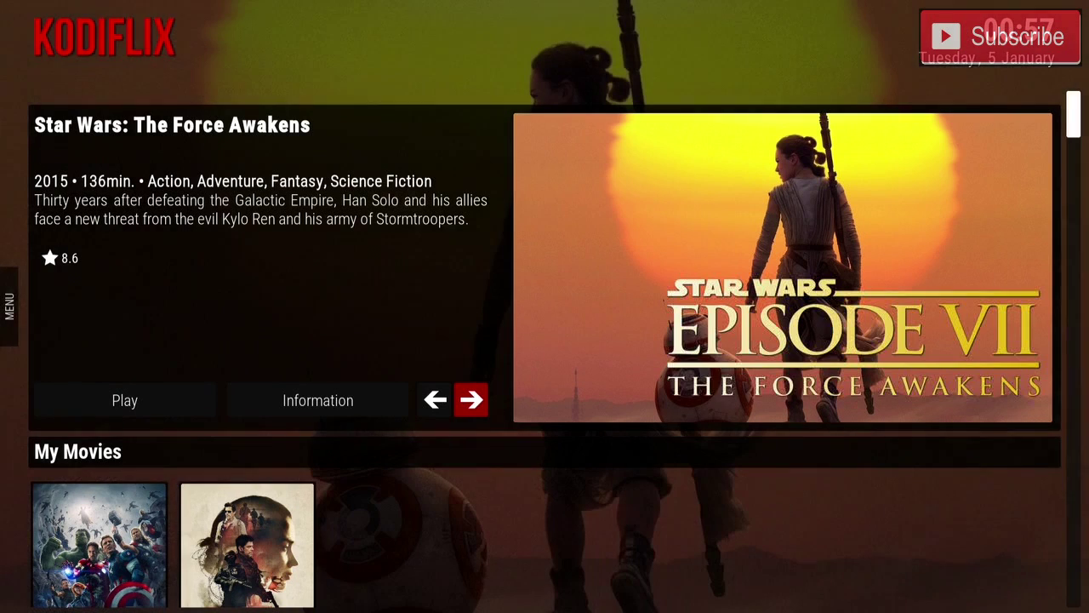
key(Down)
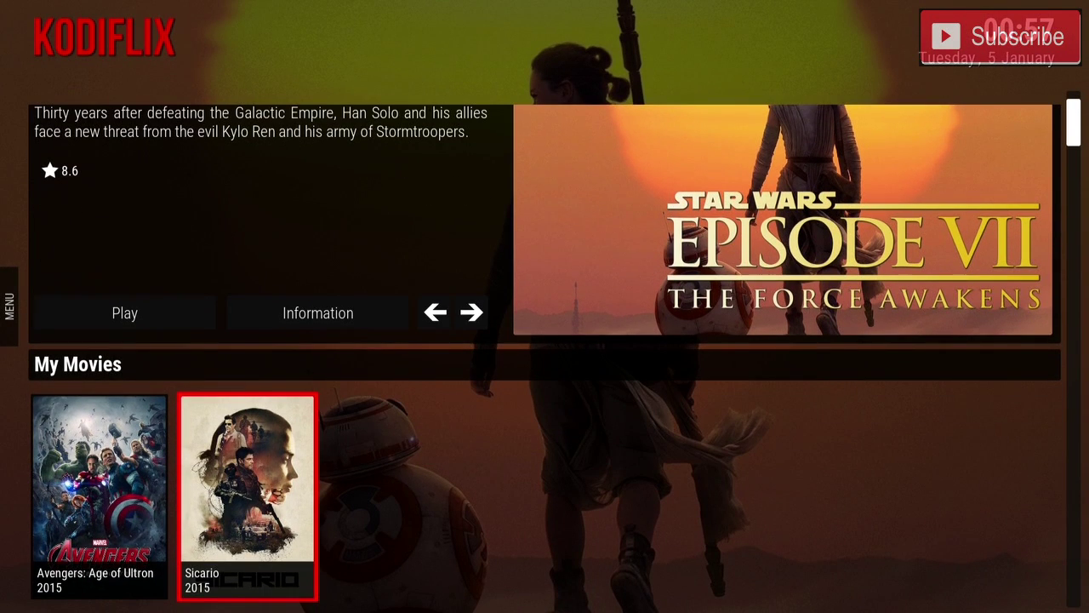
key(Down)
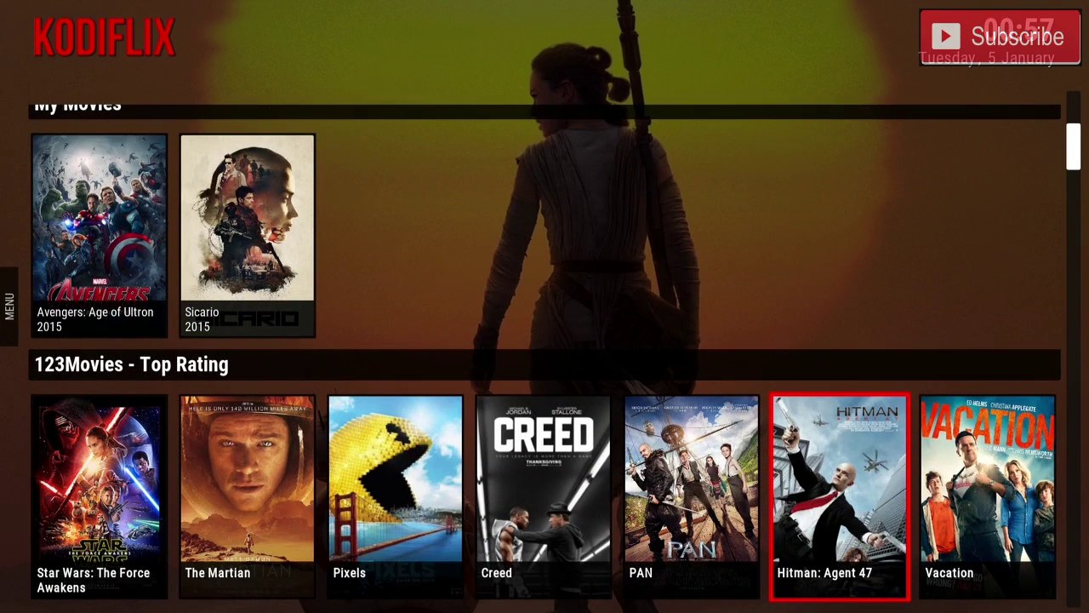
key(Left)
key(Left)
key(Left)
key(Left)
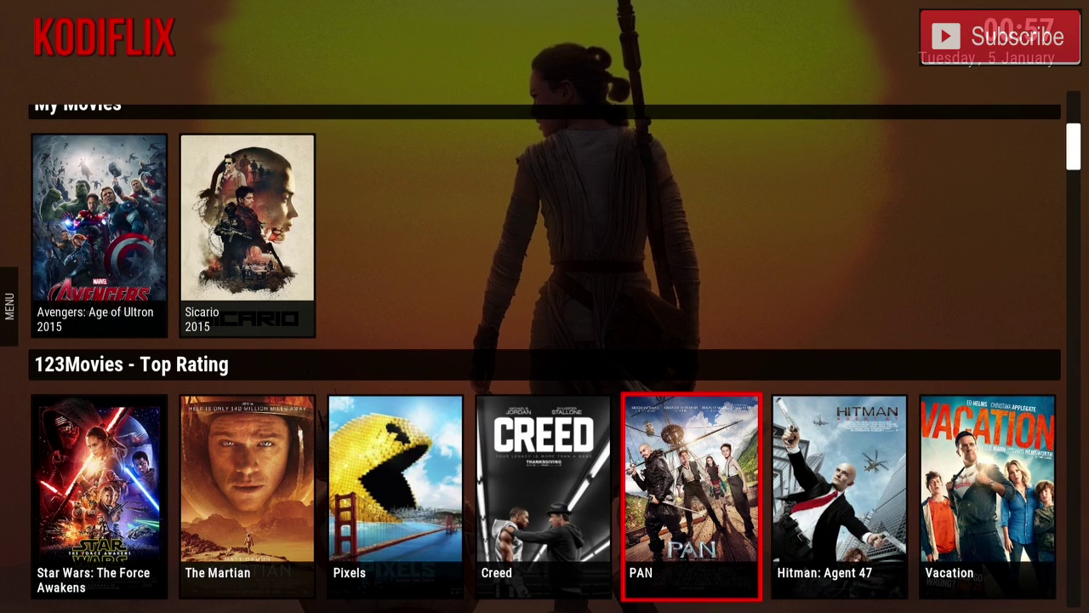
key(Right)
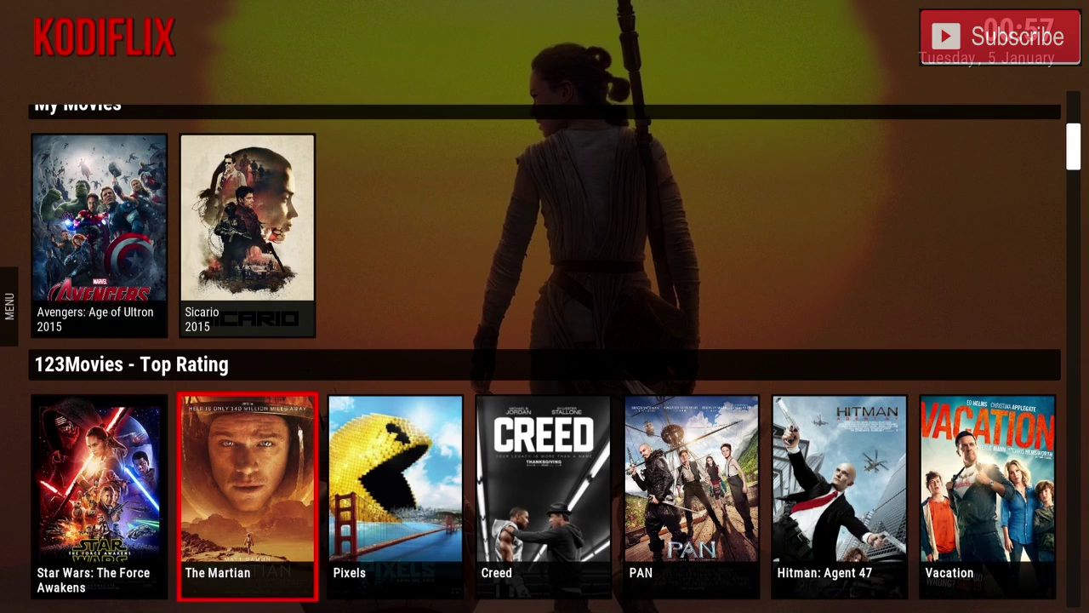
key(Return)
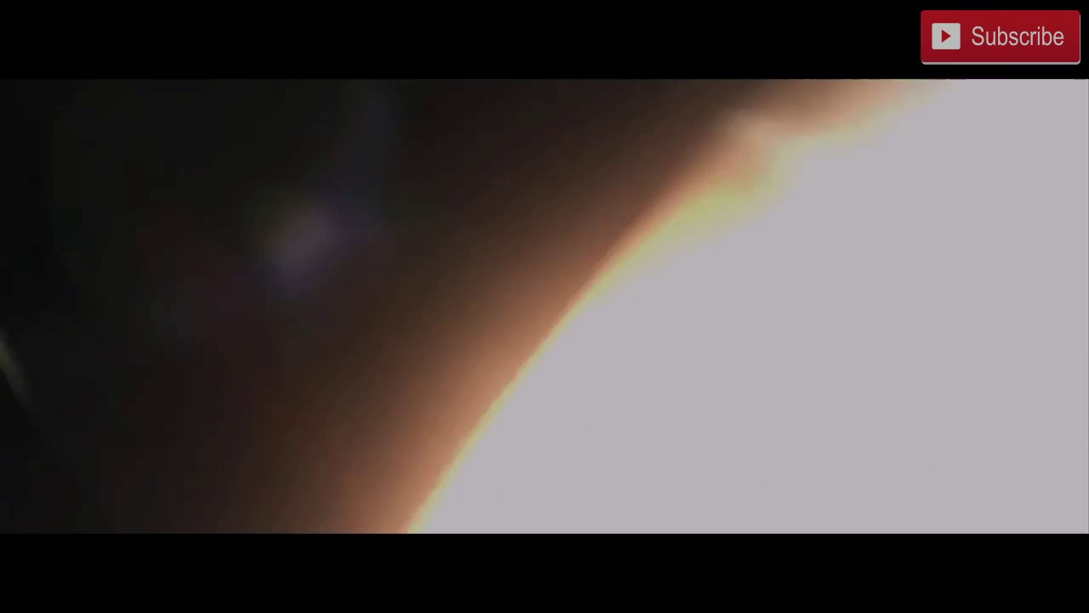
Pause The Martian at 00:00:03 and return home, moving down to Current Movies.
key(space)
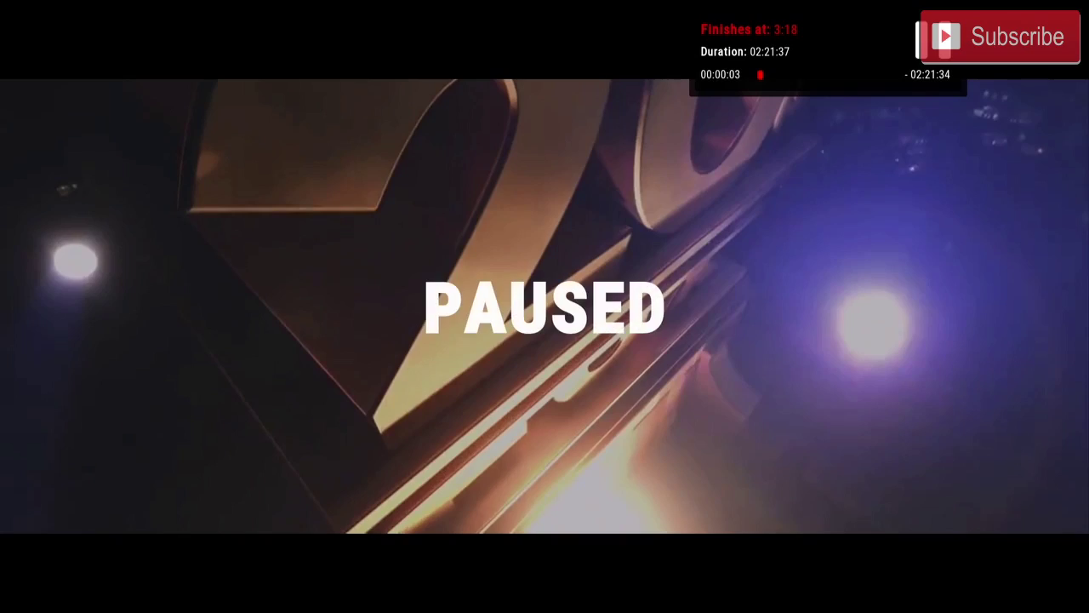
key(Escape)
key(Down)
Browse back and forth along the Current Movies row.
key(Left)
key(Left)
key(Left)
key(Left)
key(Left)
key(Left)
key(Left)
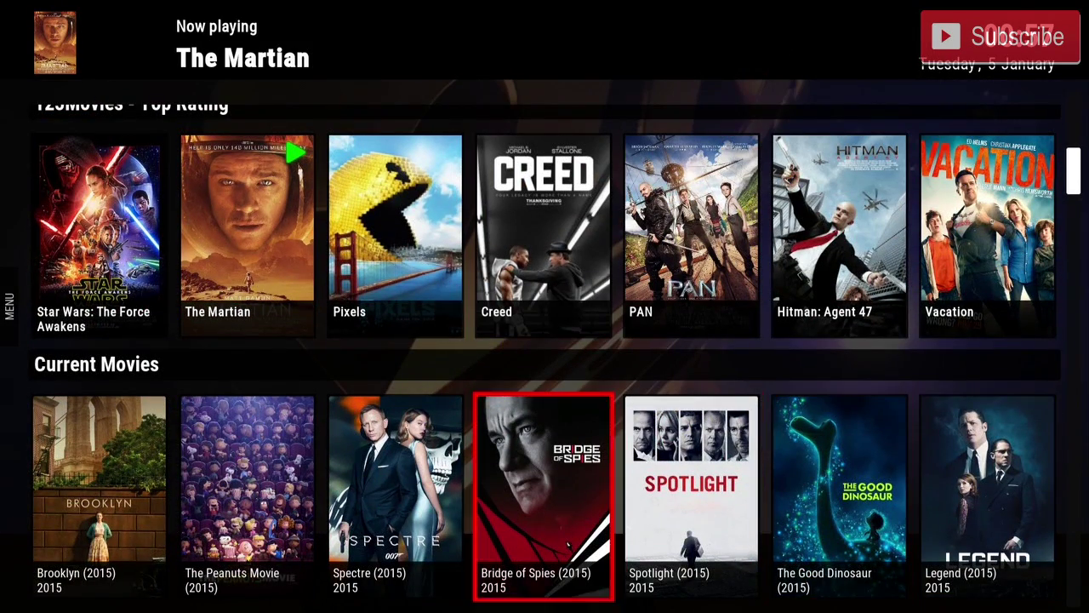
key(Left)
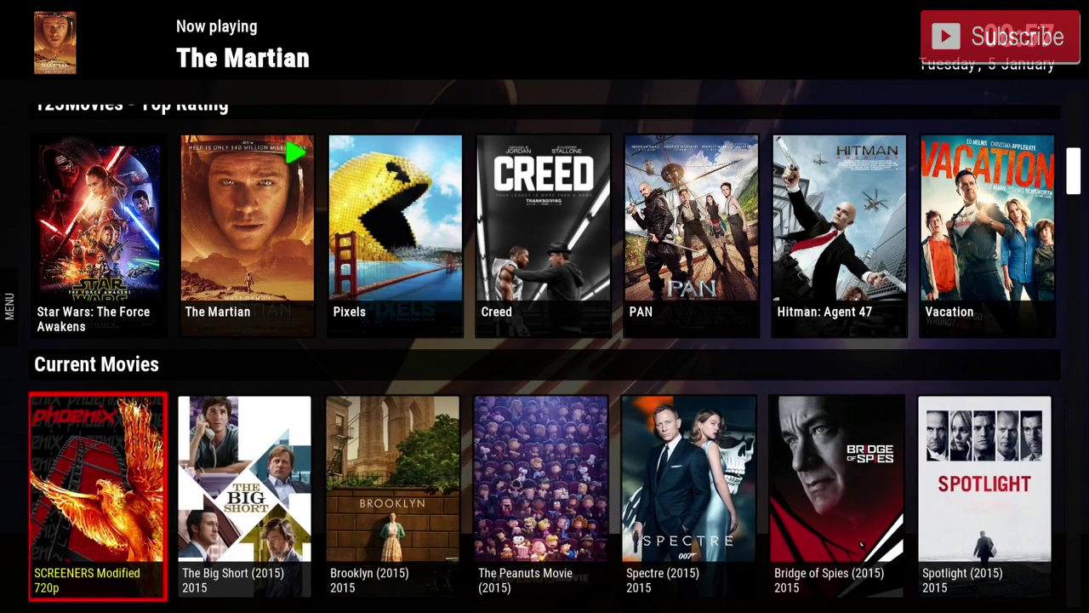
key(Right)
key(Left)
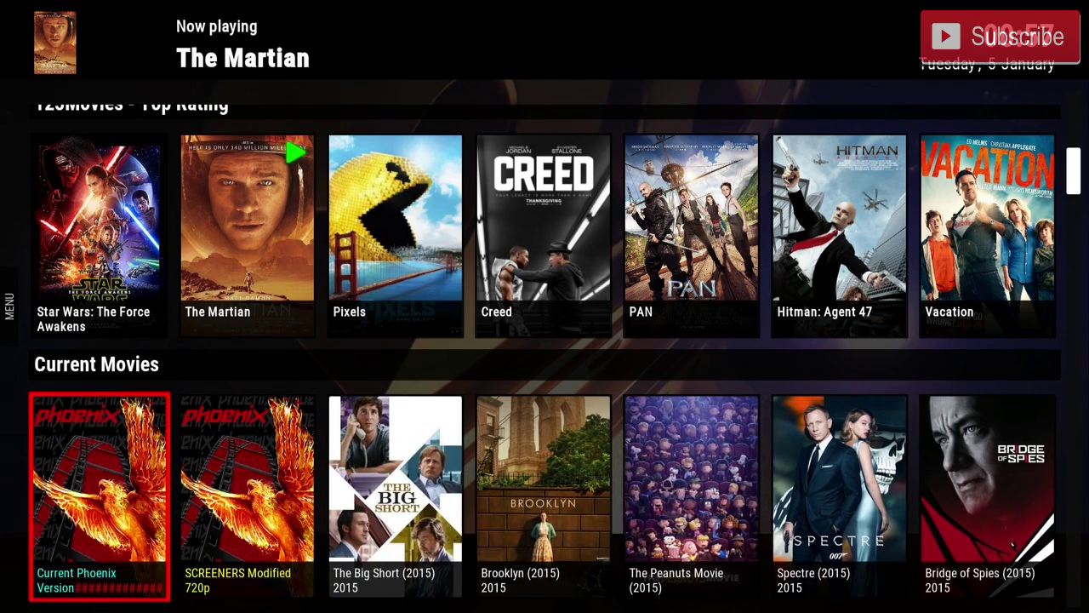
key(Right)
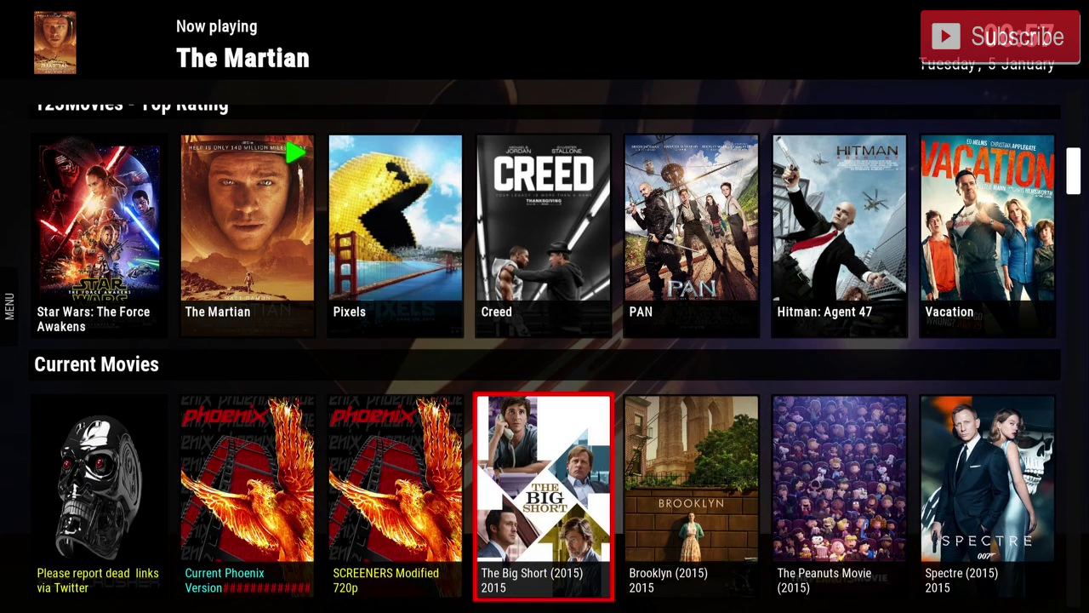
Go down past HD Releases and 2015 HD movies to Cartoons and open Aladdin (1992).
key(Down)
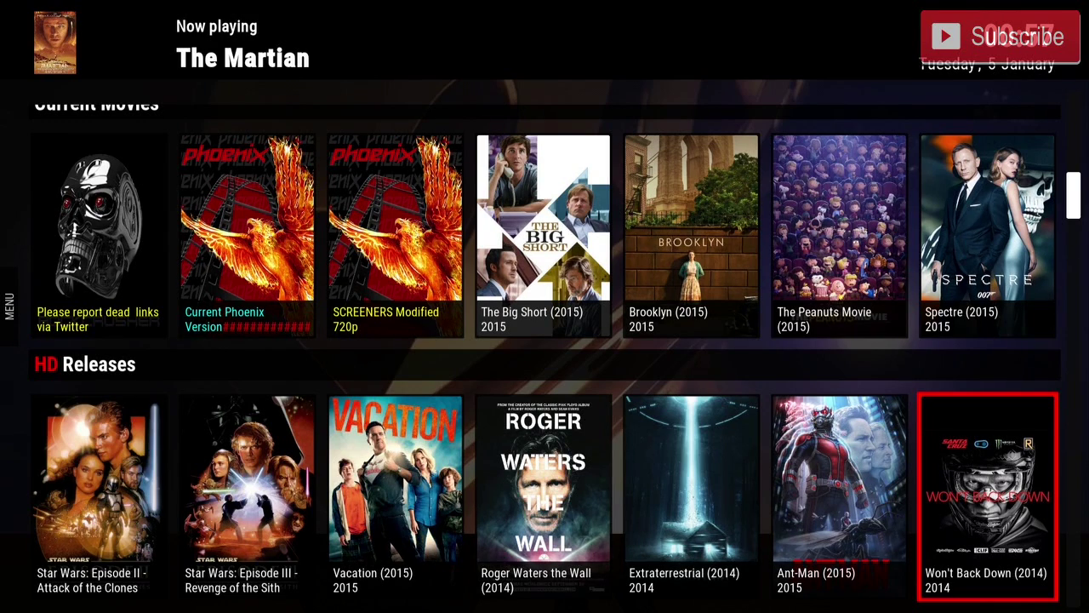
key(Down)
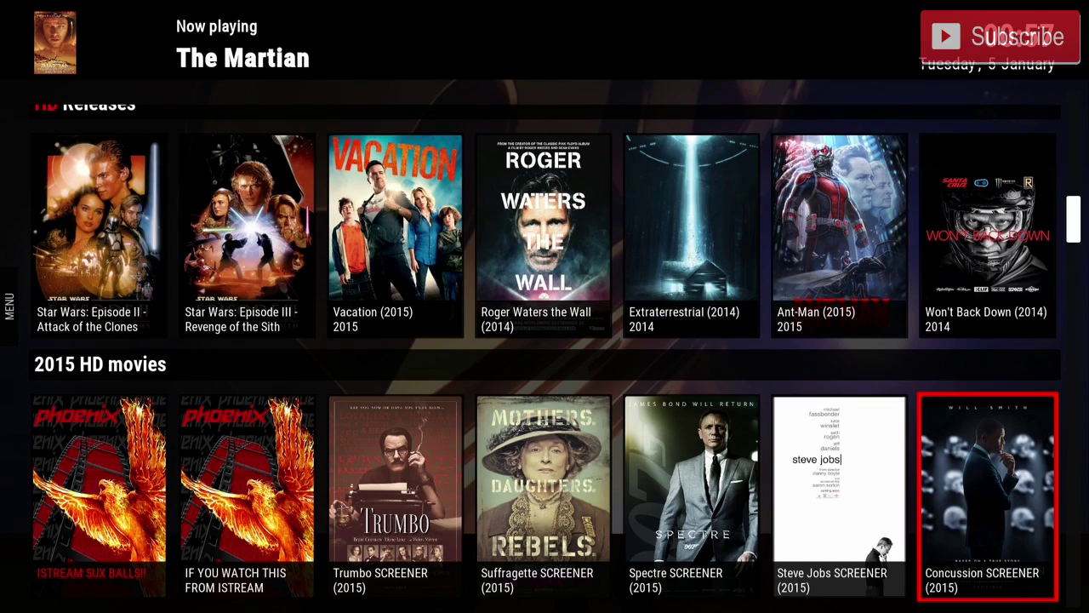
key(Down)
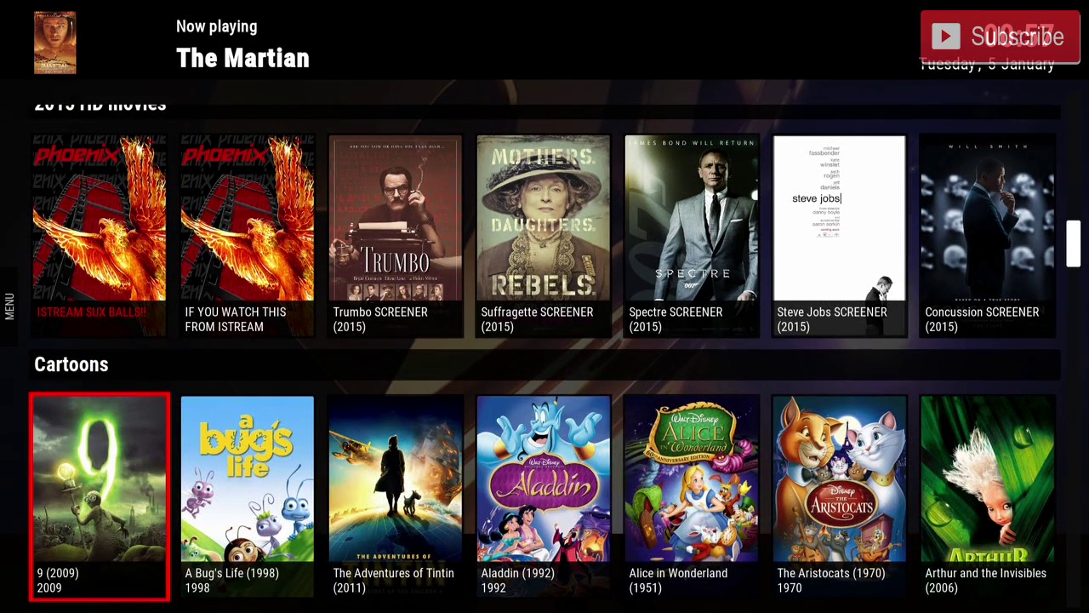
key(Right)
key(Right)
key(Right)
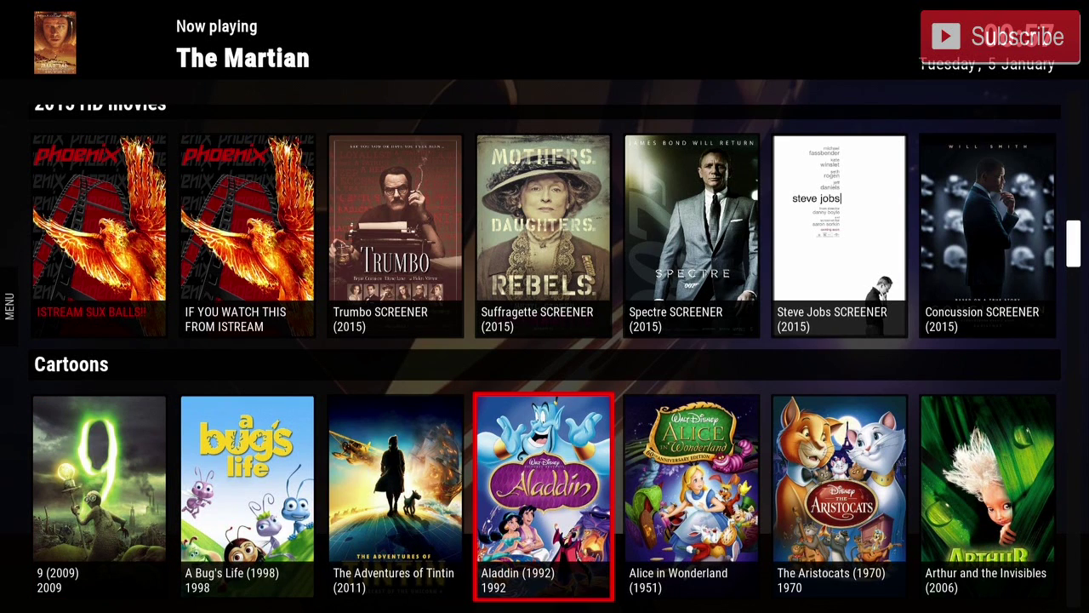
key(Return)
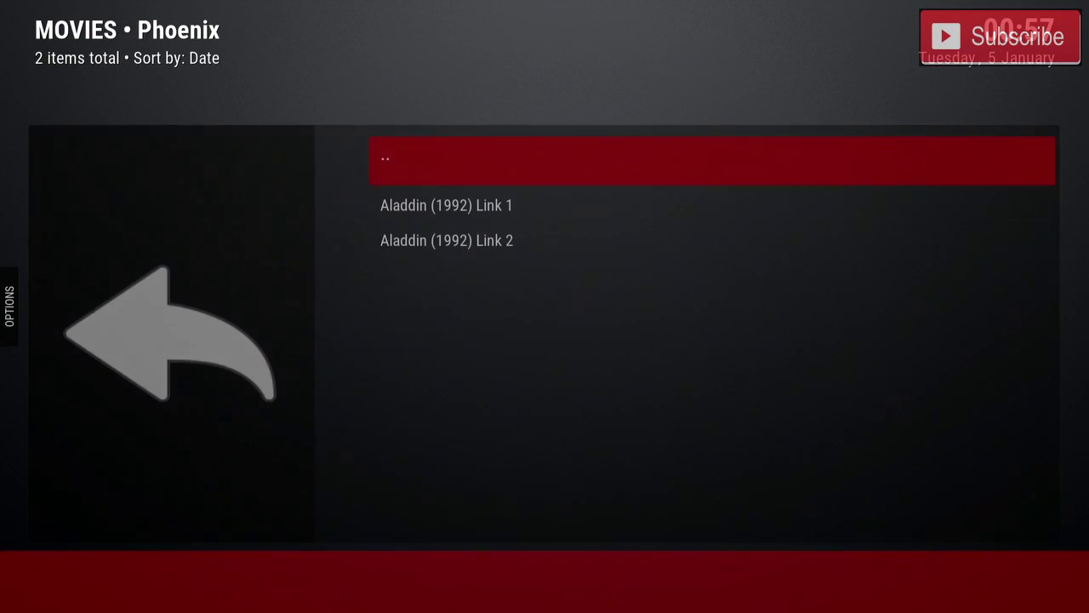
Play Aladdin (1992) from Link 1, pause it, and go back home to My TV Shows.
key(Down)
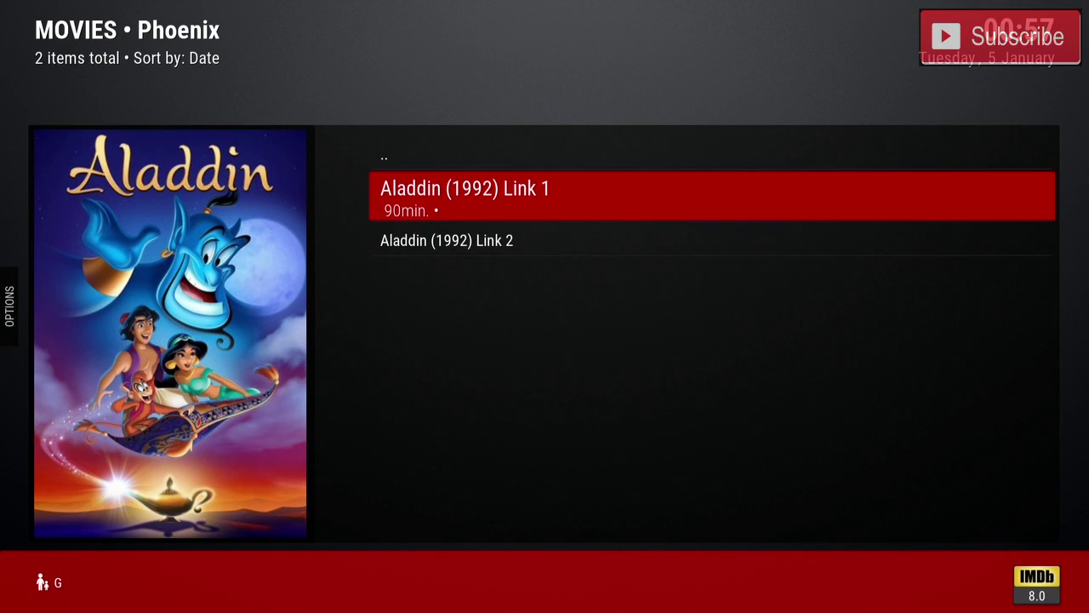
key(Return)
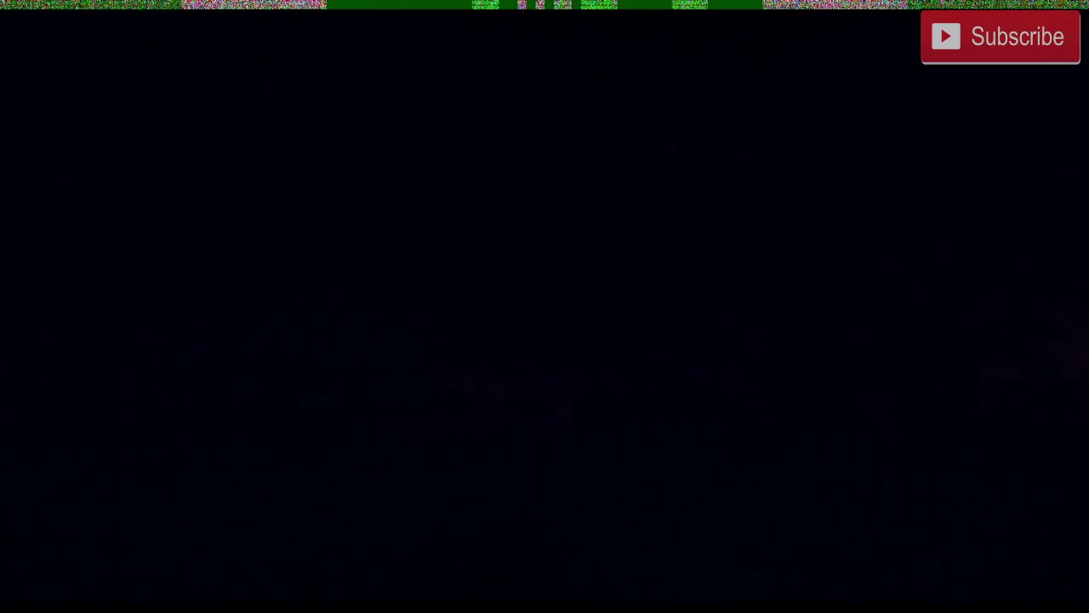
key(space)
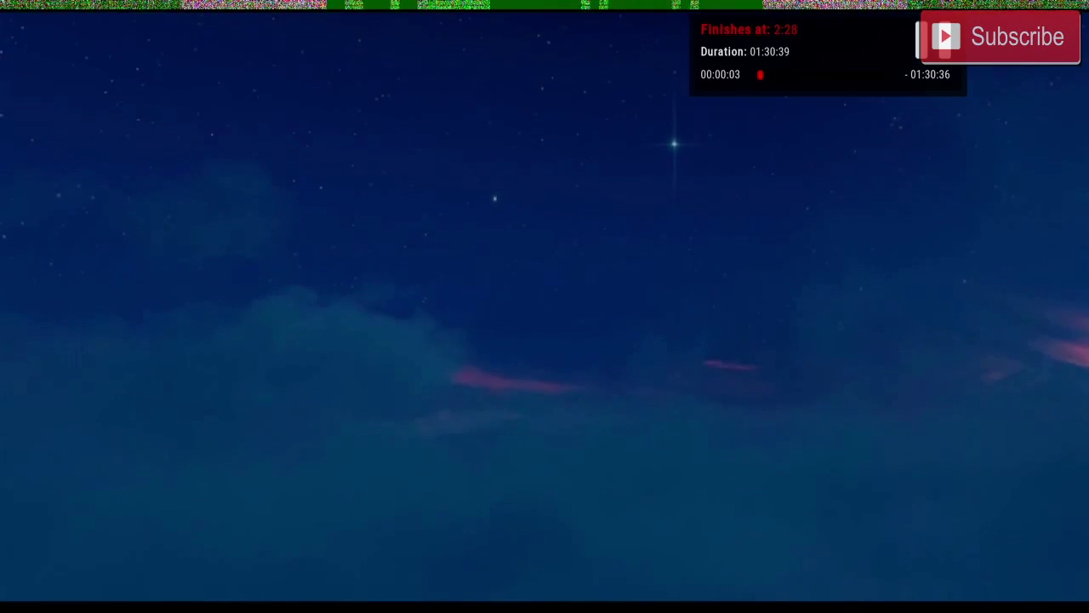
key(Escape)
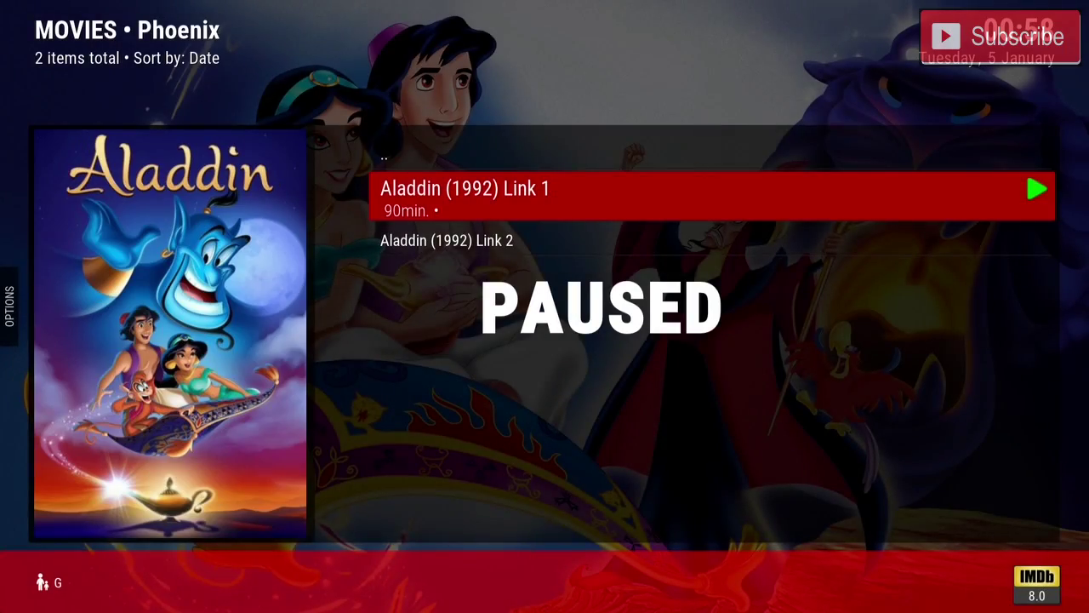
key(Escape)
key(Down)
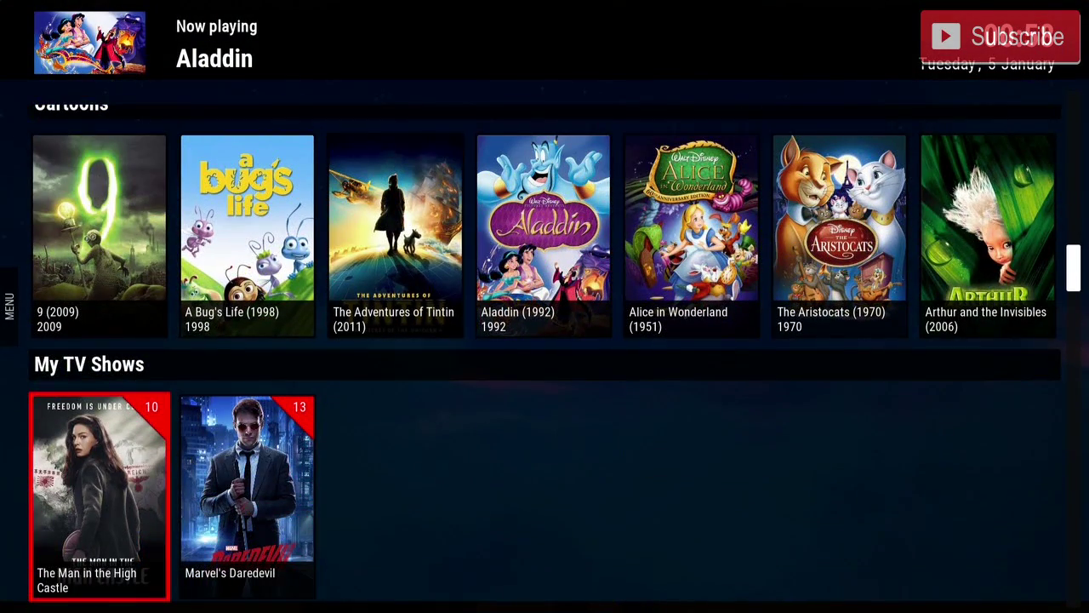
Scroll down from Trending TV Shows through TeeVee and 1Channel - TV shows to Collections.
key(Down)
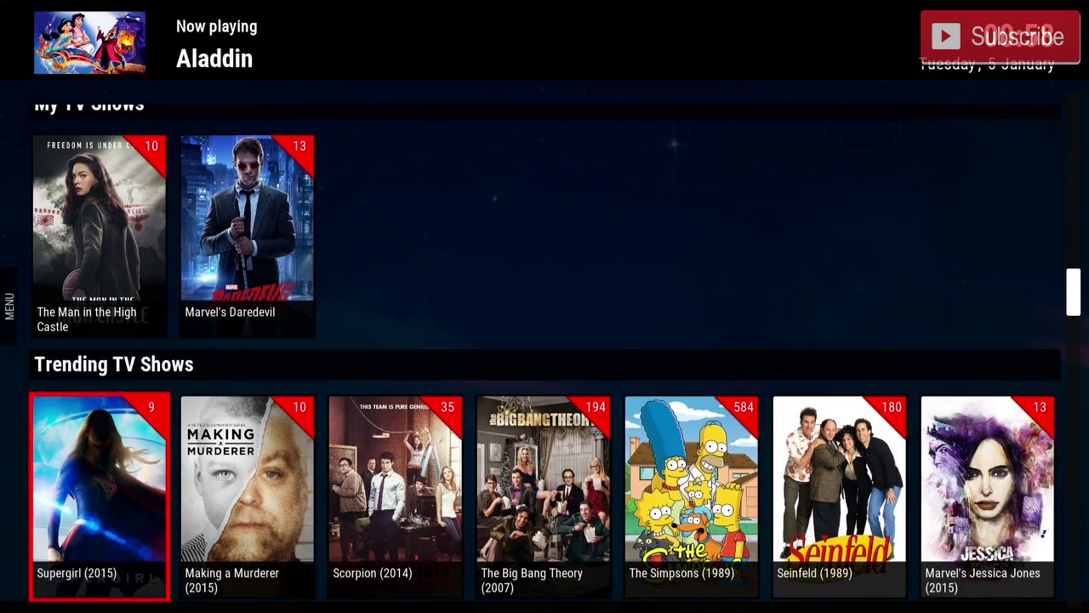
key(Down)
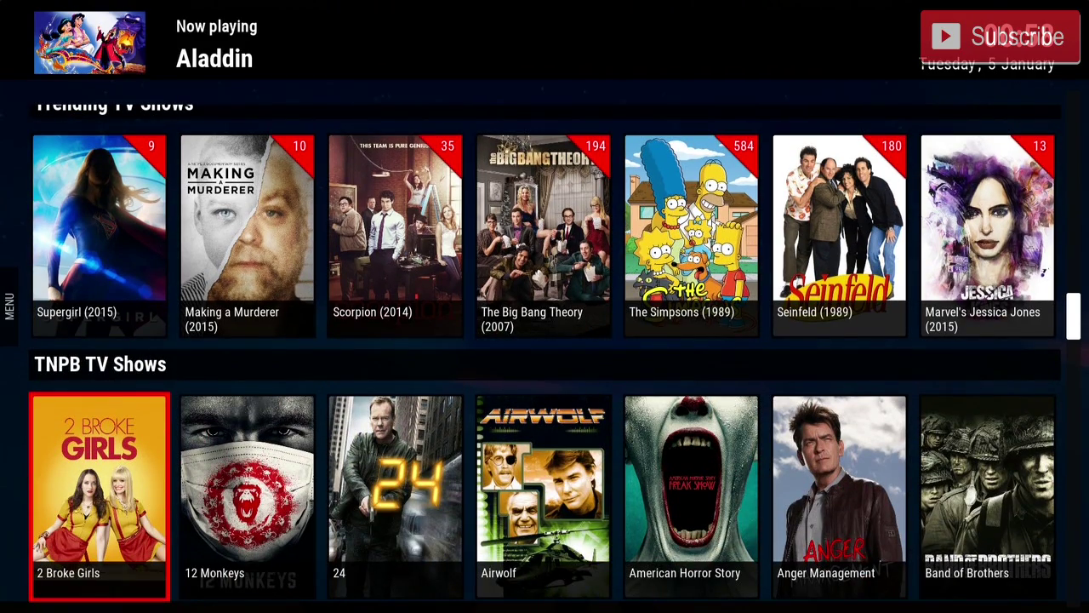
key(Down)
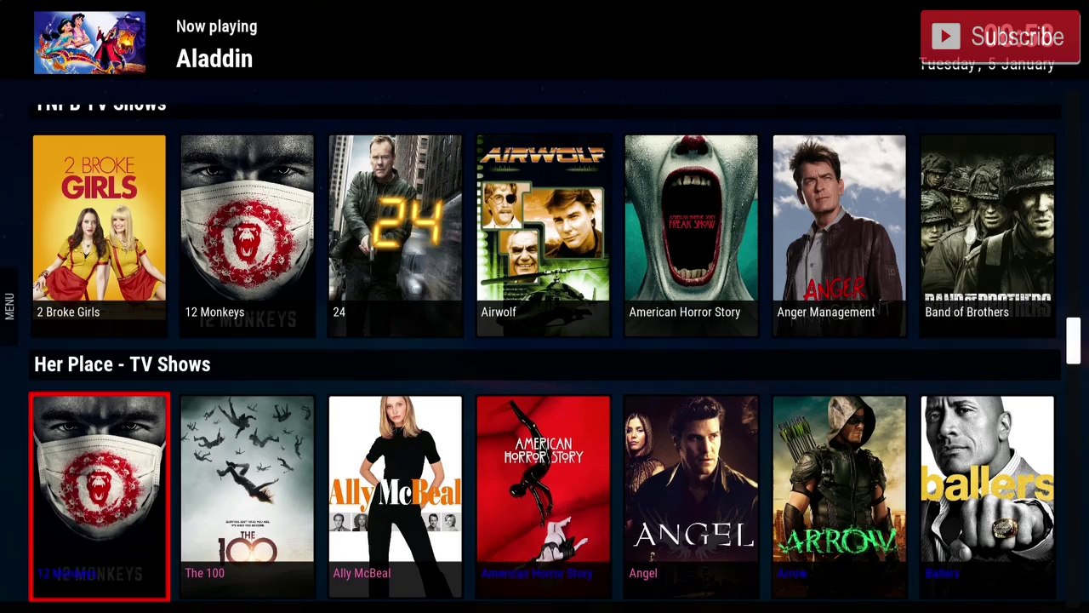
key(Down)
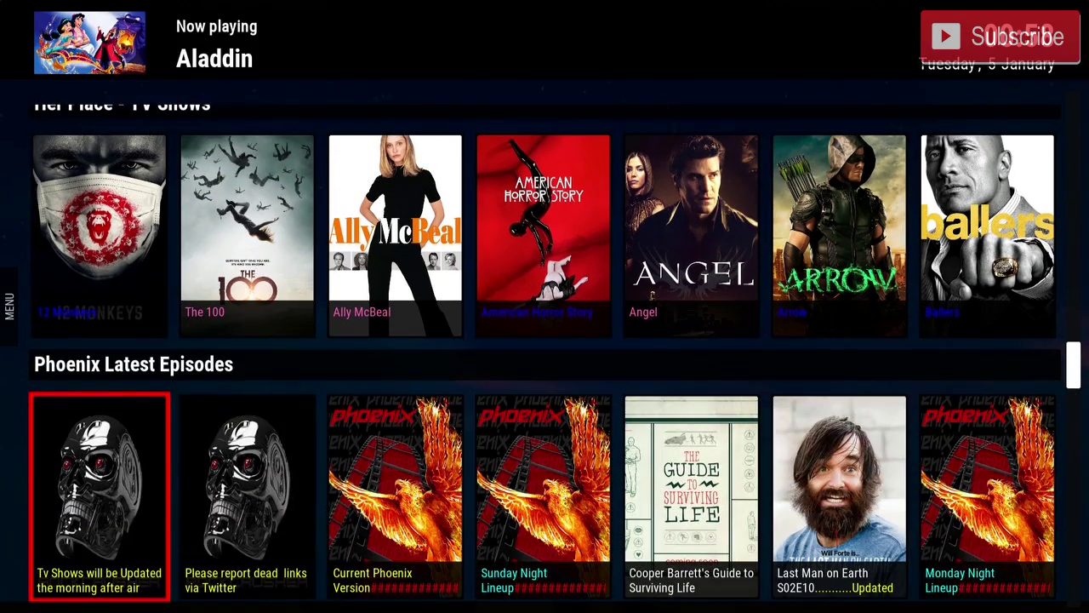
key(Down)
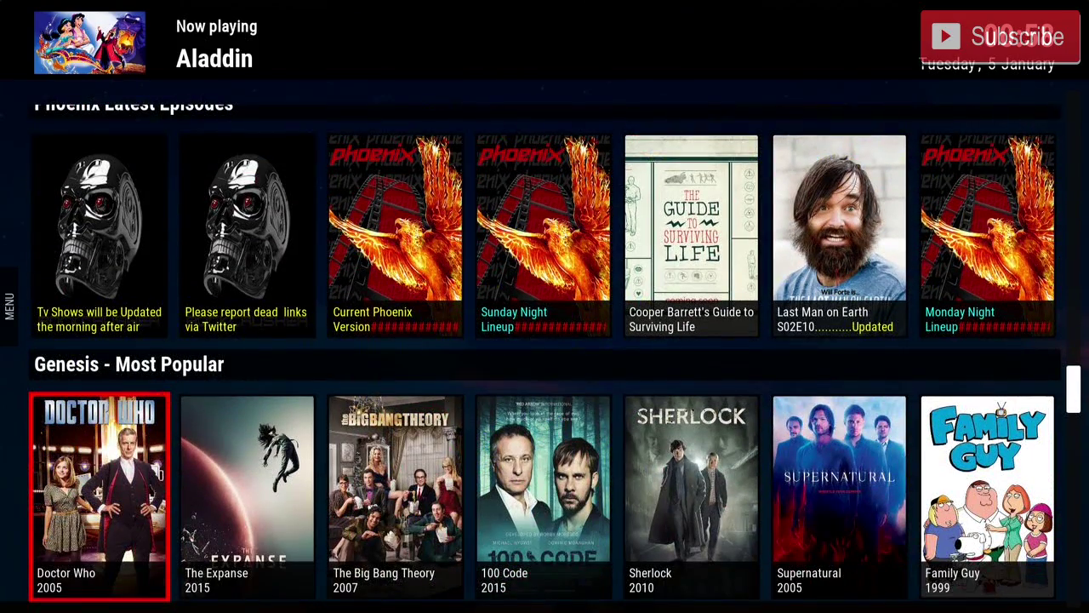
key(Down)
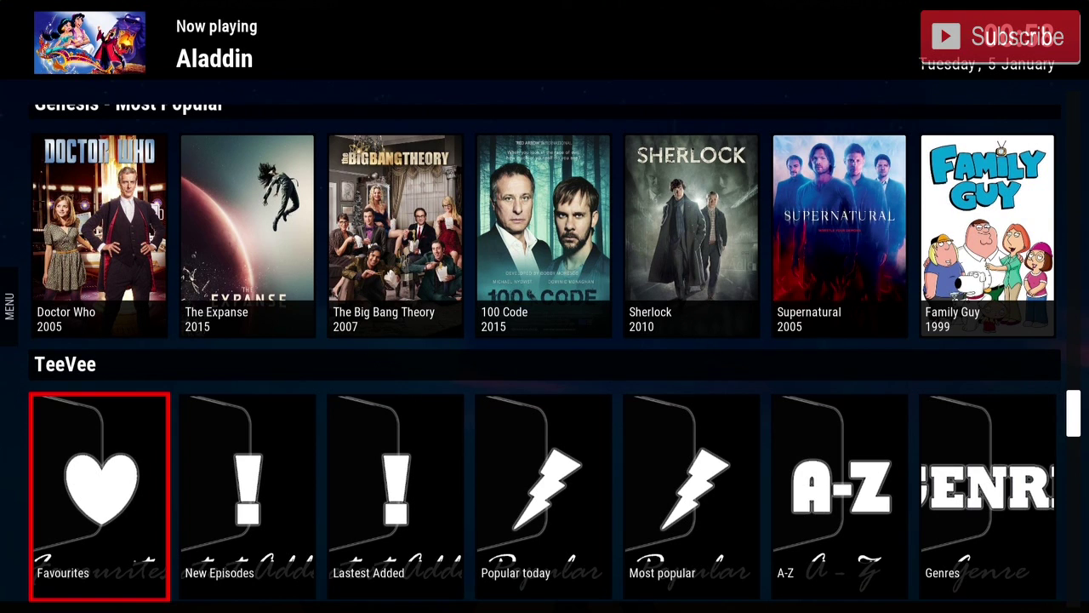
key(Down)
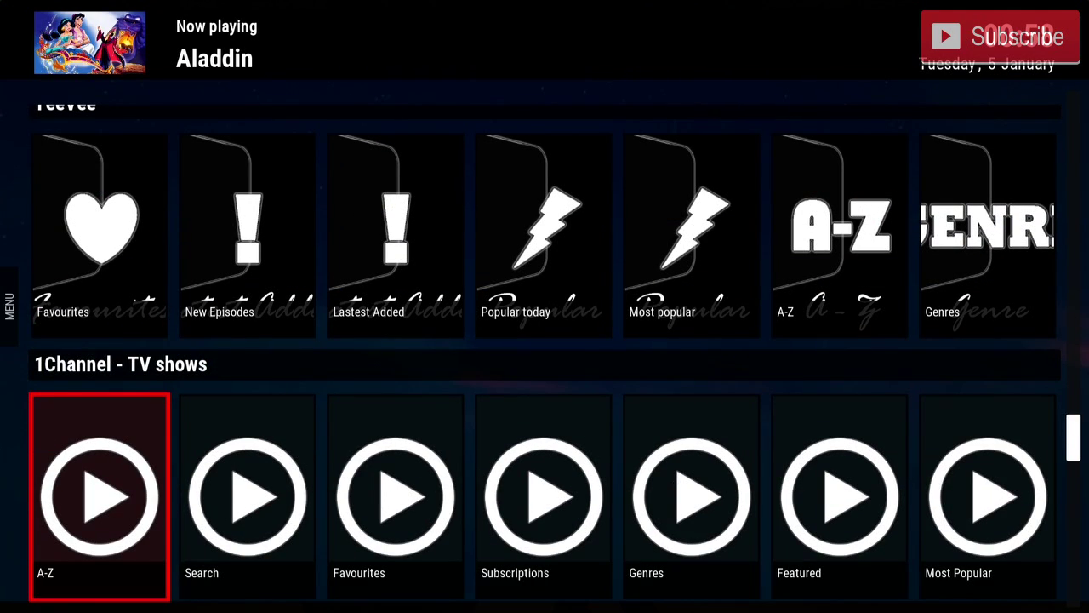
key(Down)
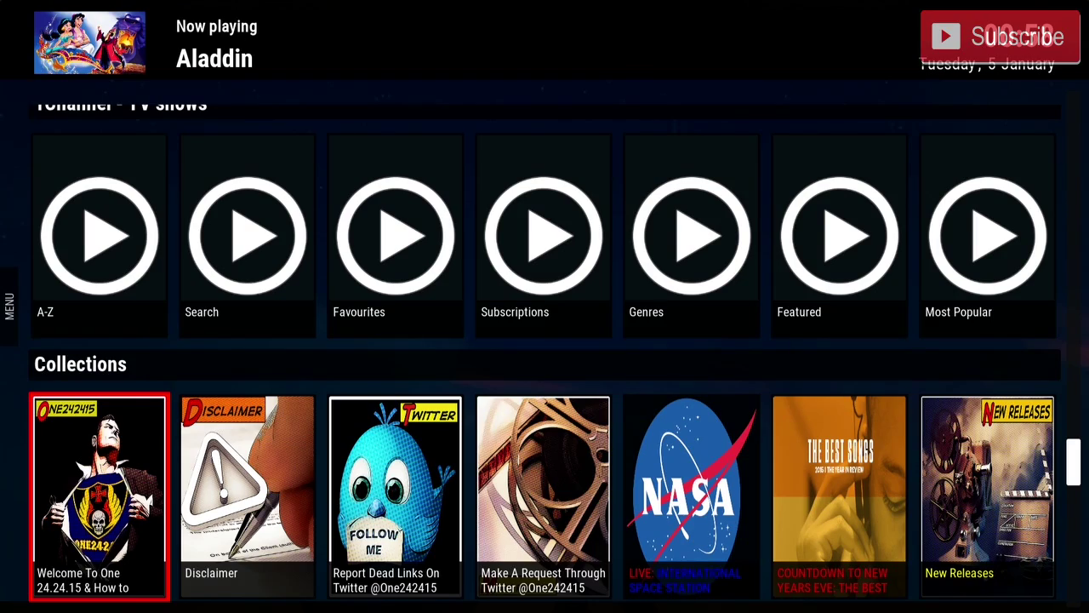
Move down past Phoenix and UK Turk Playlists, then browse MorePower to Superheros Movies and TV Shows.
key(Down)
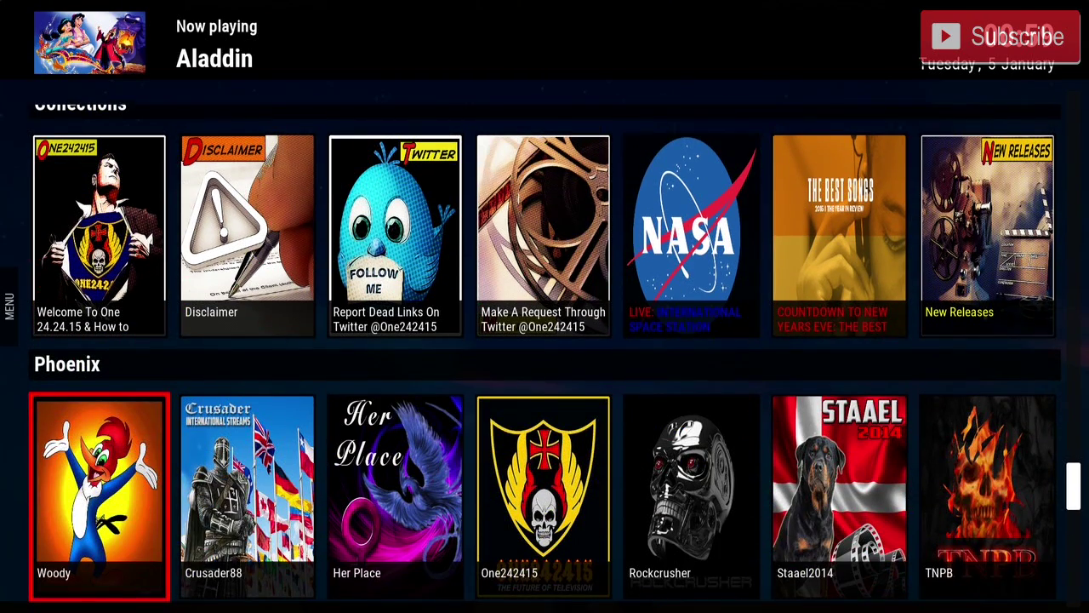
key(Down)
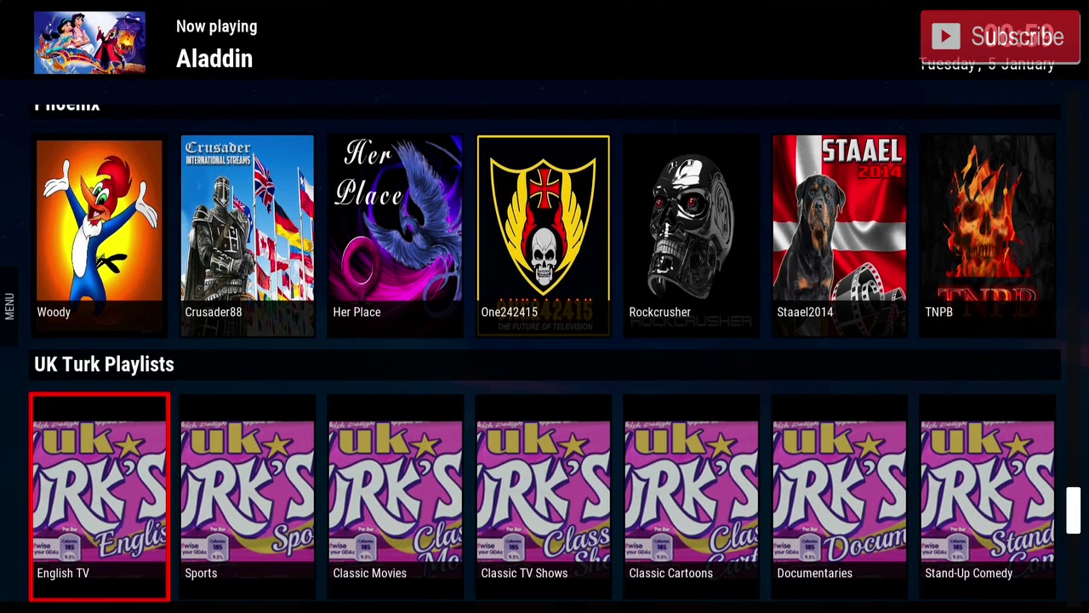
key(Down)
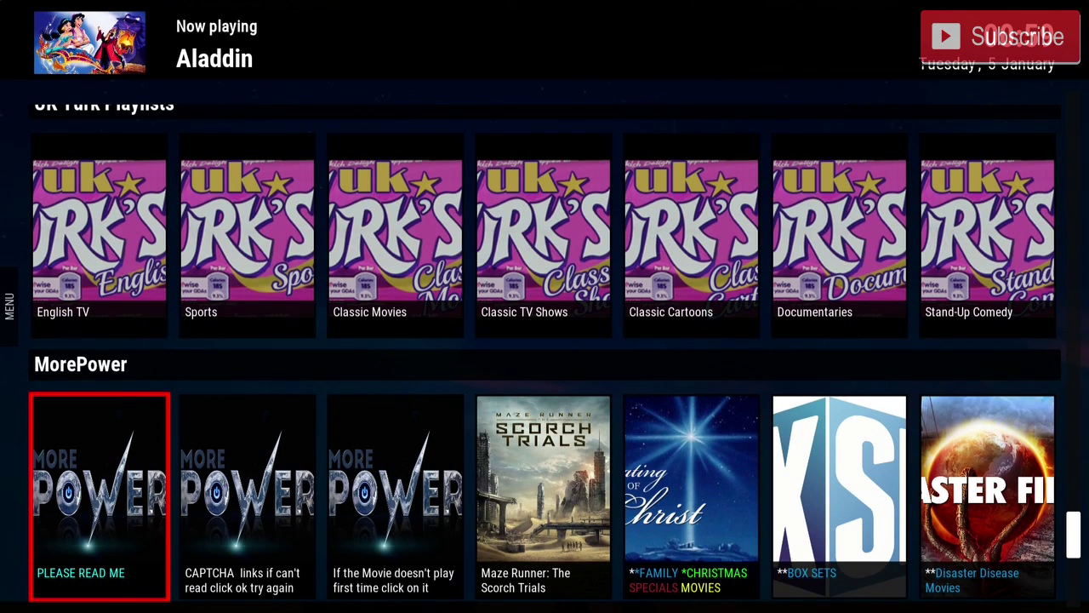
key(Right)
key(Right)
key(Right)
key(Right)
key(Right)
key(Right)
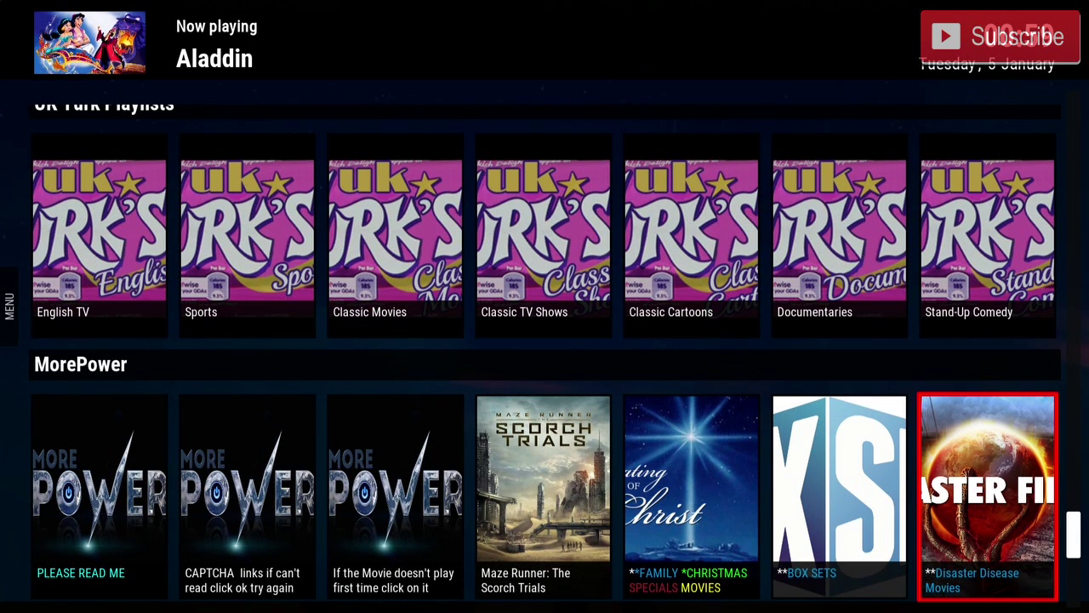
key(Right)
key(Right)
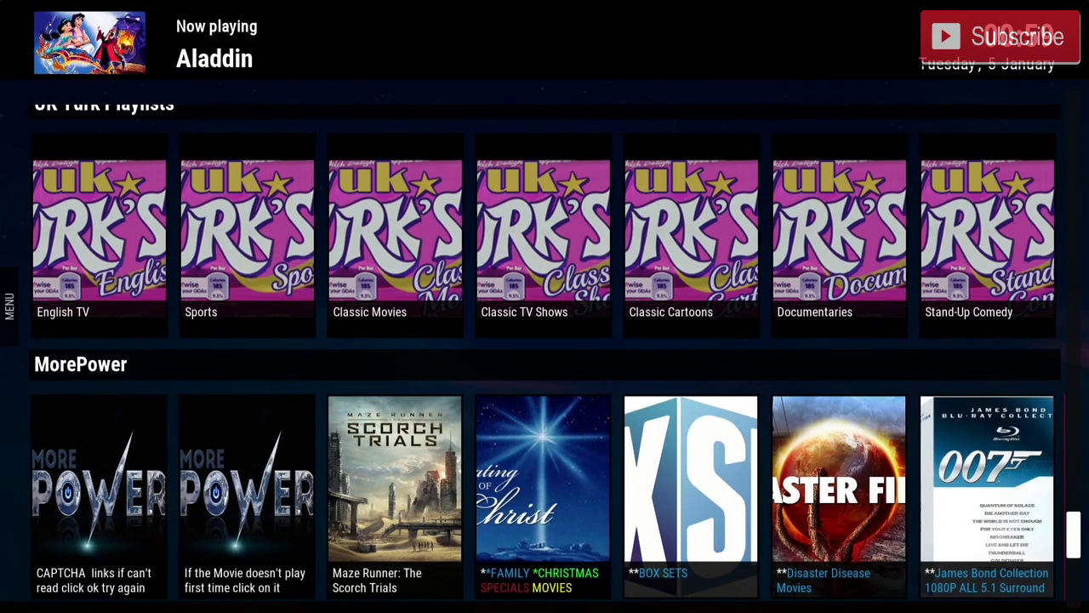
key(Right)
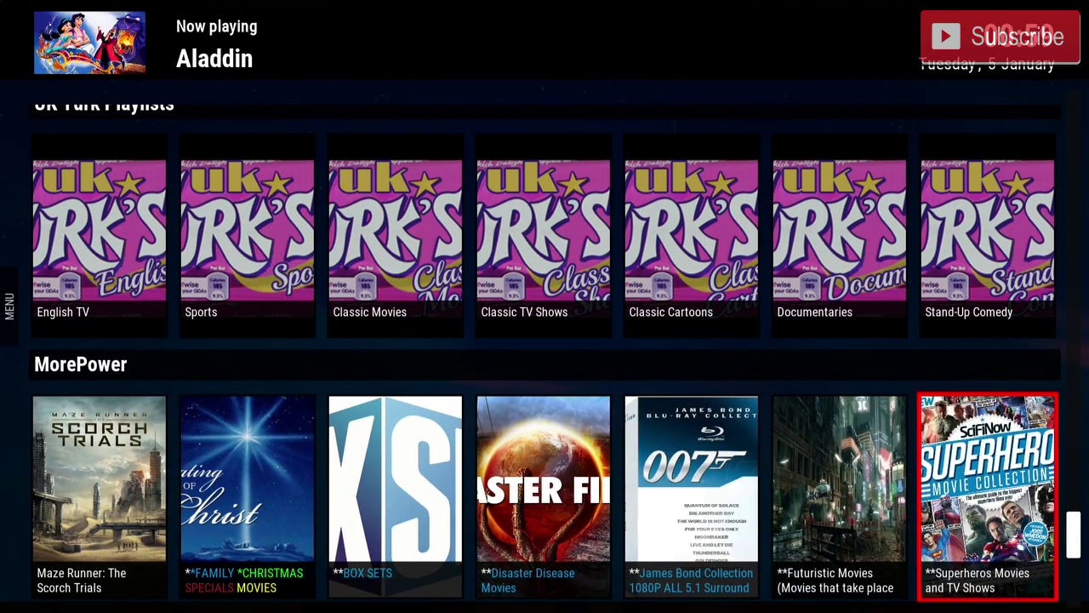
key(Right)
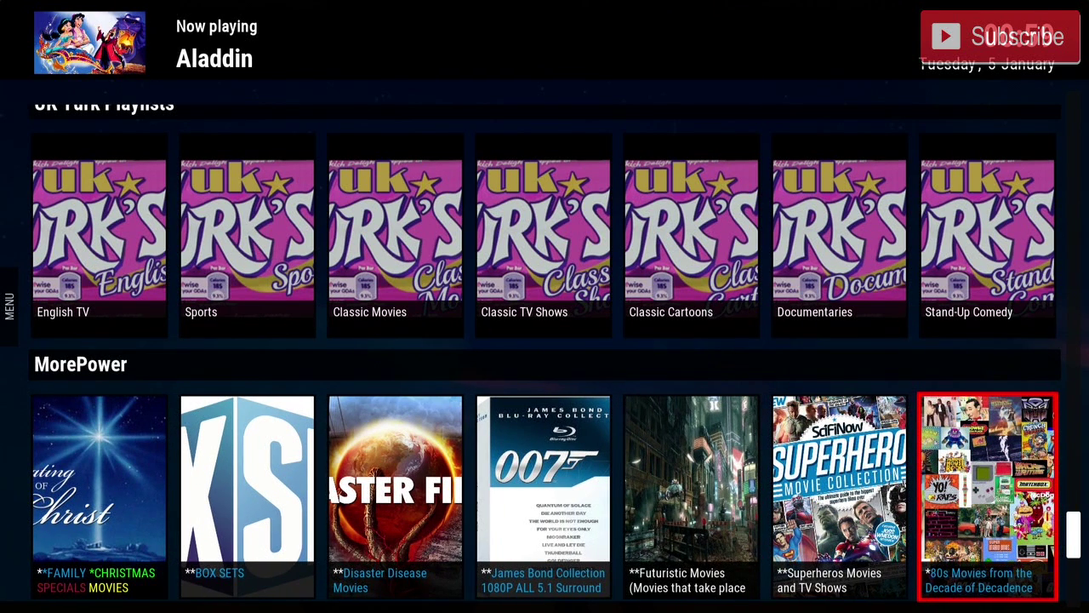
Browse the Video add-ons row from BBC iPlayer to Phoenix, then bring up the library side menu.
key(Down)
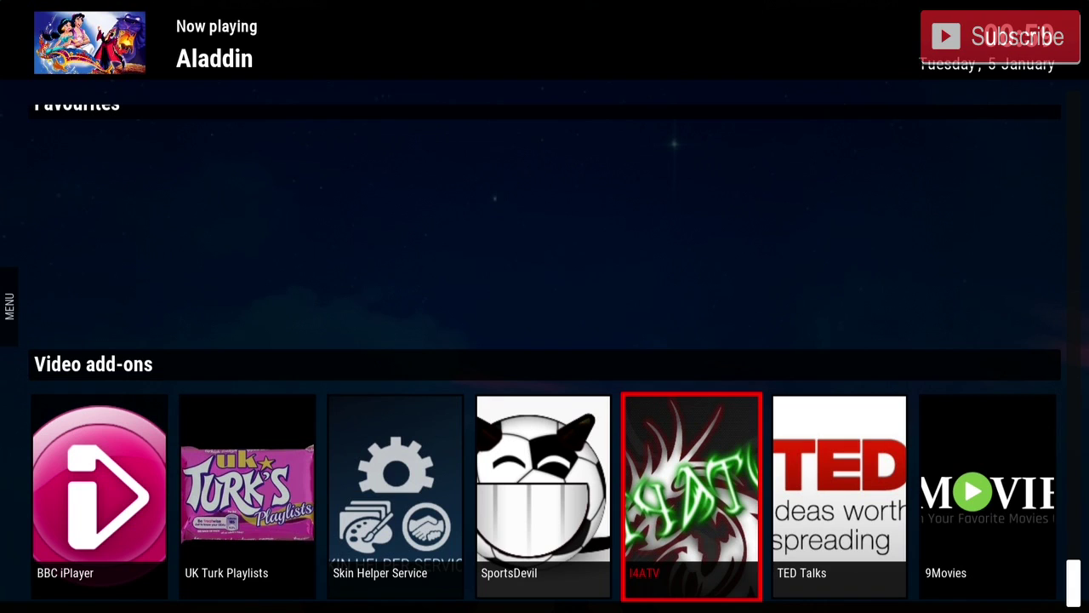
key(Left)
key(Left)
key(Left)
key(Left)
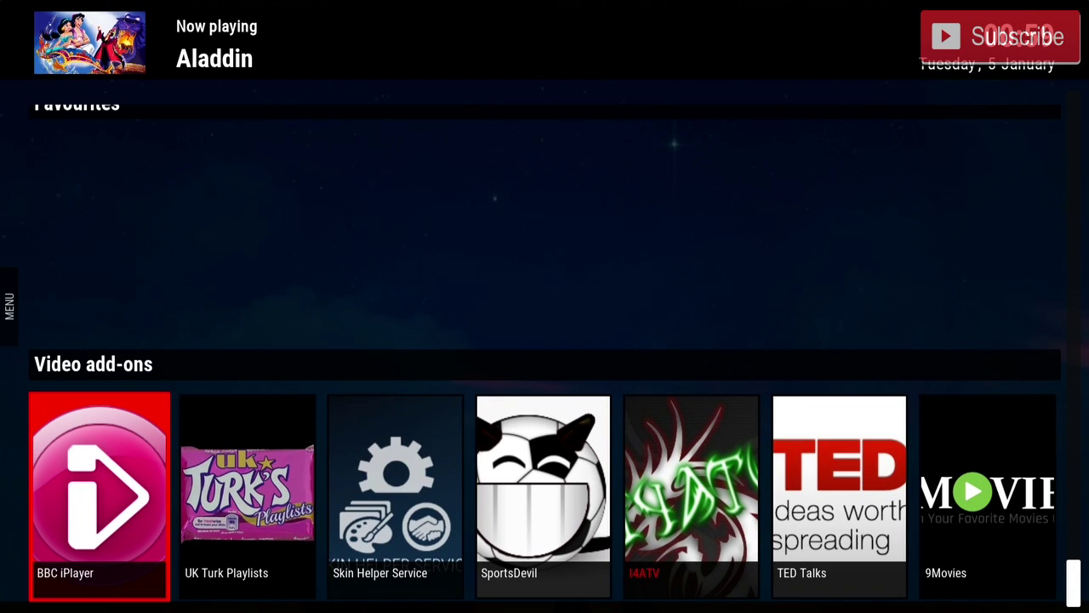
key(Right)
key(Right)
key(Right)
key(Right)
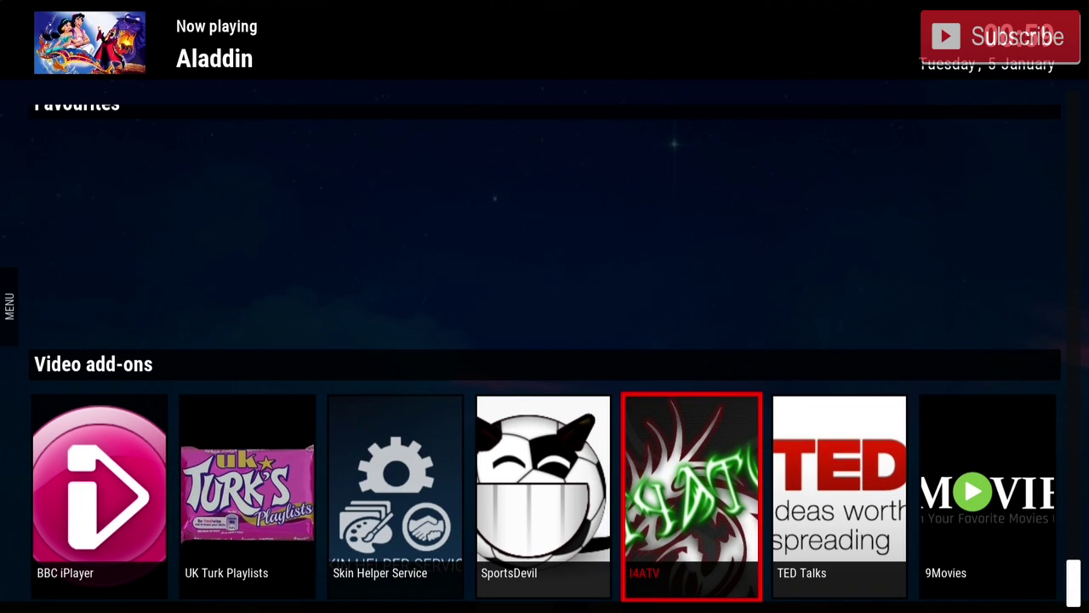
key(Left)
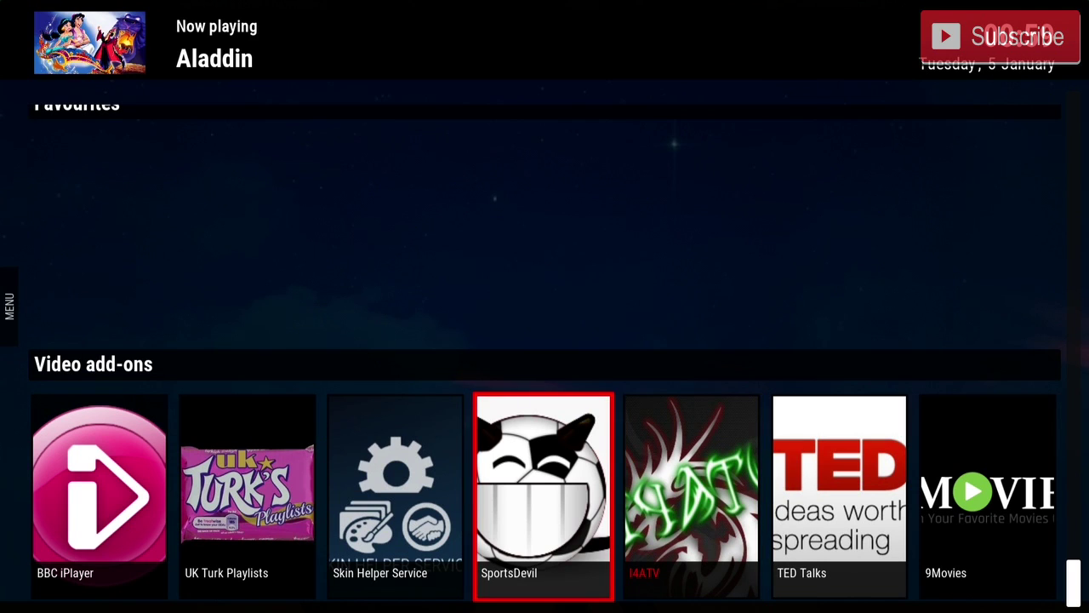
key(Right)
key(Right)
key(Right)
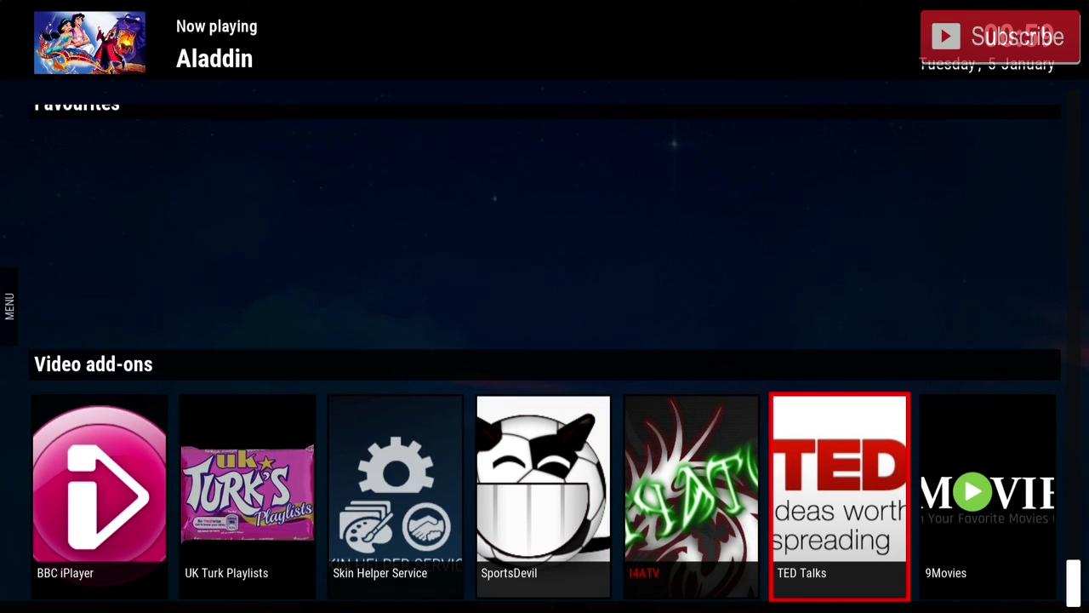
key(Right)
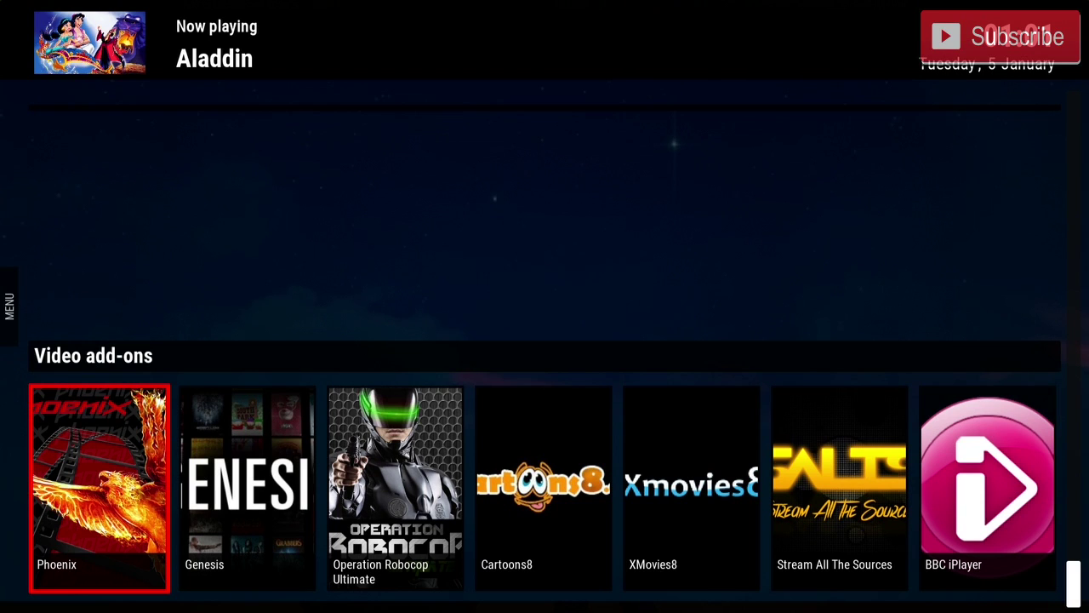
key(Left)
key(Down)
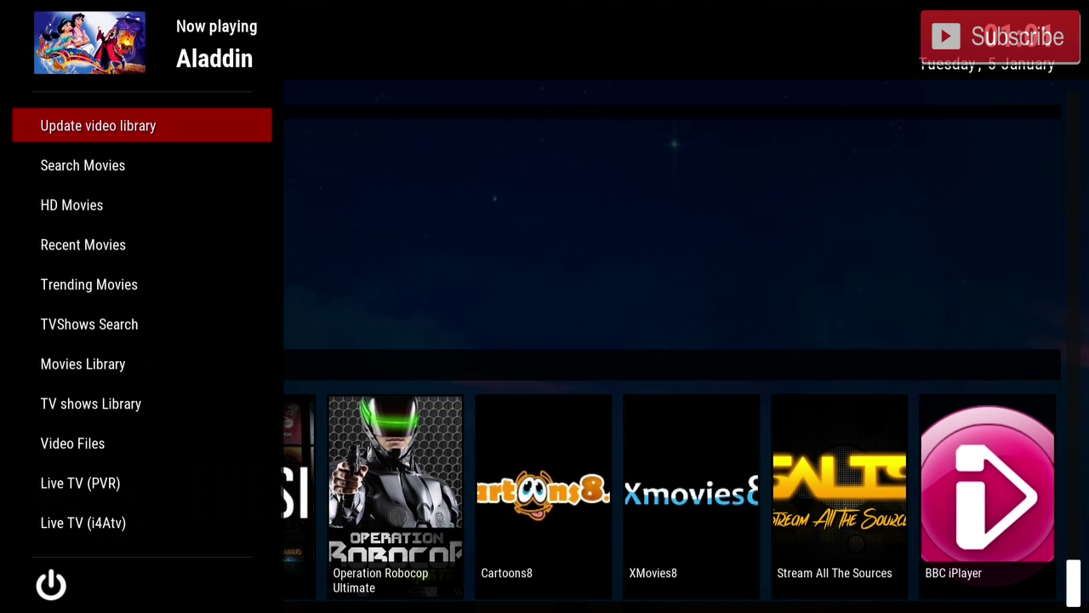
key(Down)
key(Down)
key(Down)
key(Down)
key(Down)
key(Down)
key(Down)
key(Down)
key(Down)
key(Down)
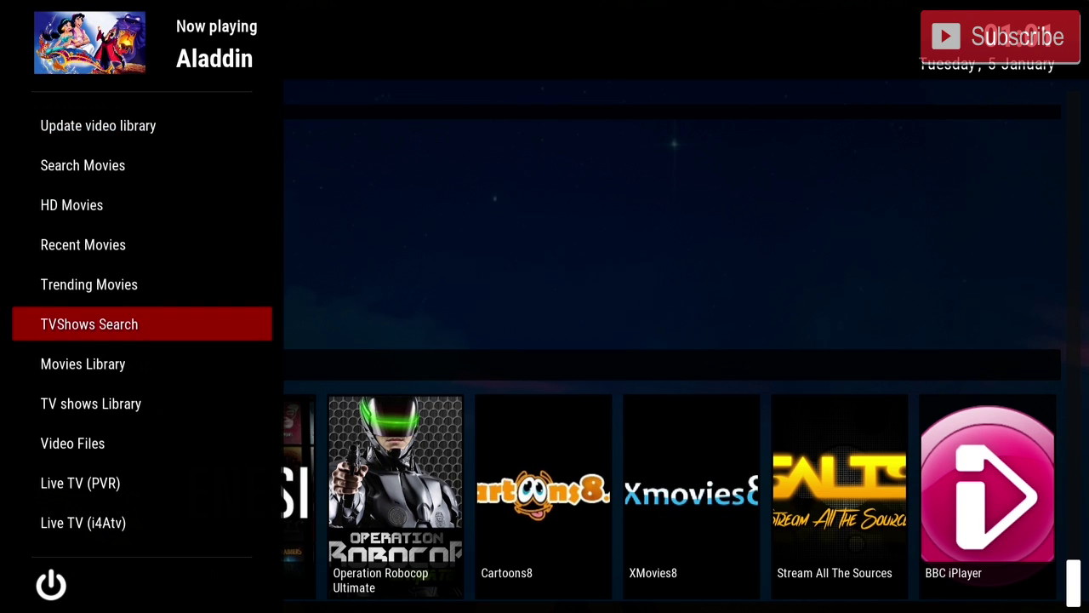
key(Down)
key(Down)
key(Down)
key(Down)
key(Down)
key(Down)
key(Down)
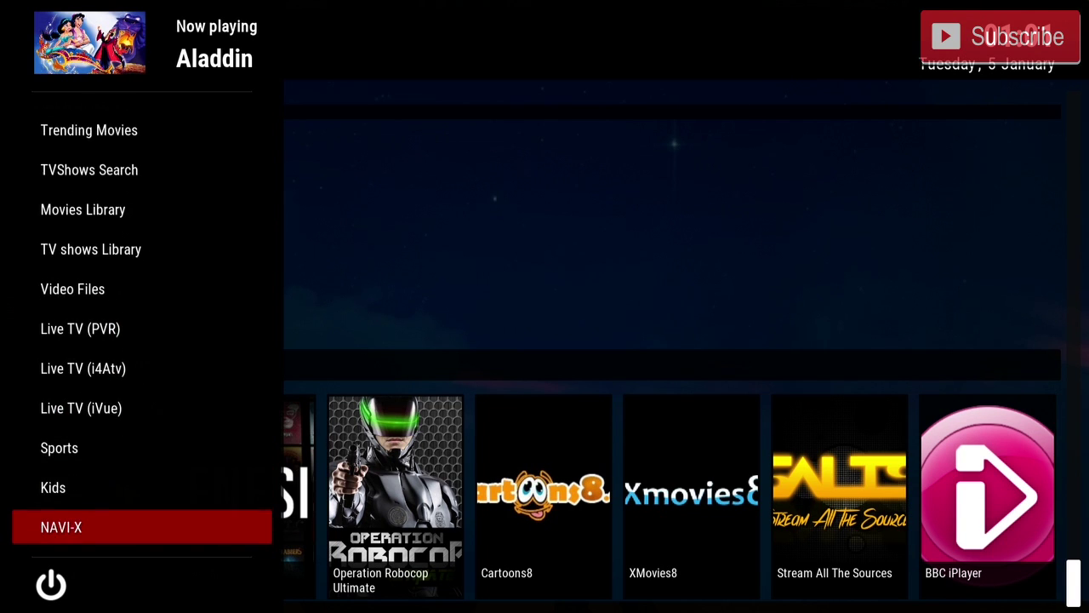
key(Down)
key(Down)
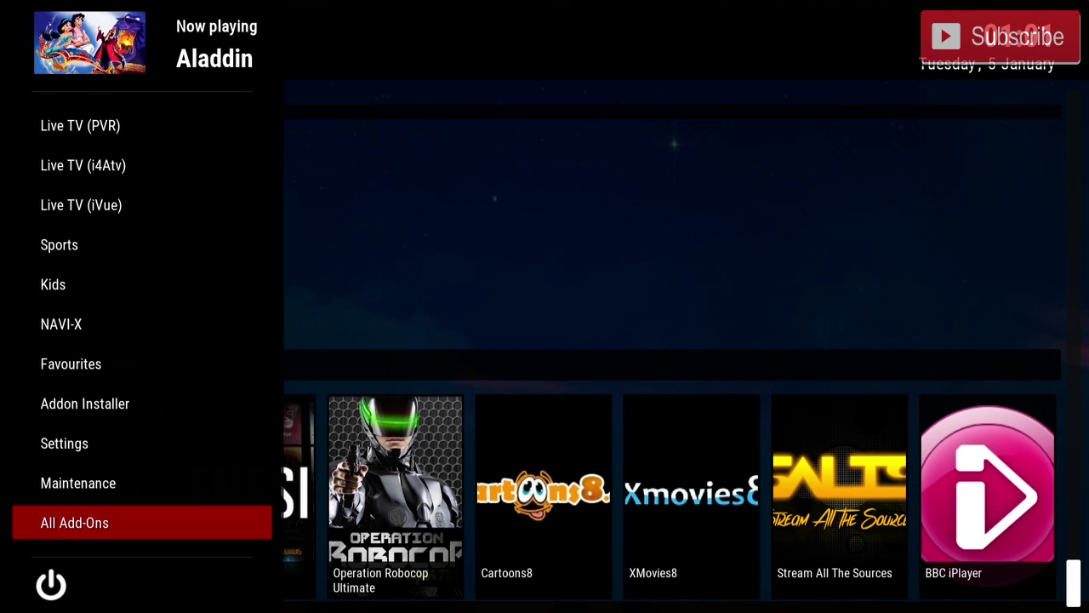
key(Up)
key(Up)
key(Up)
key(Down)
key(Down)
key(Down)
key(Down)
key(Up)
key(Down)
key(Down)
key(Down)
key(Down)
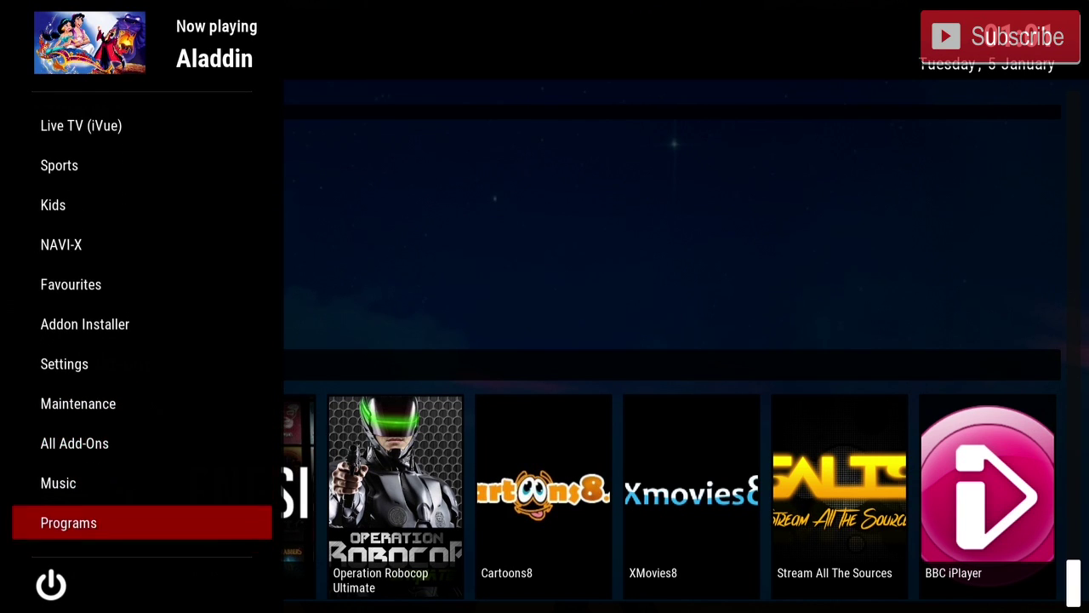
key(Right)
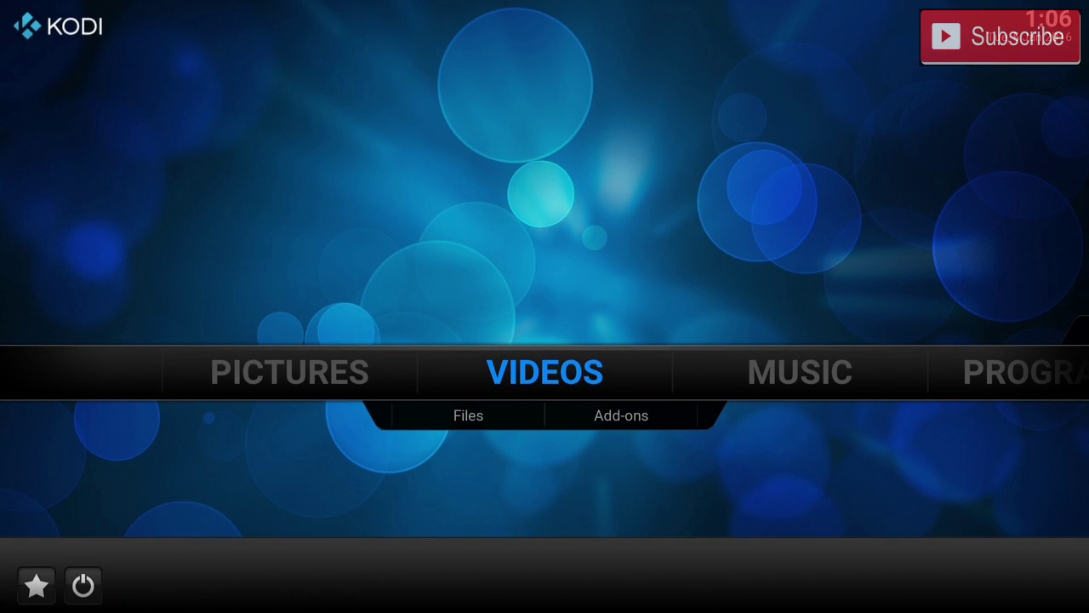
key(Right)
key(Right)
key(Right)
key(Down)
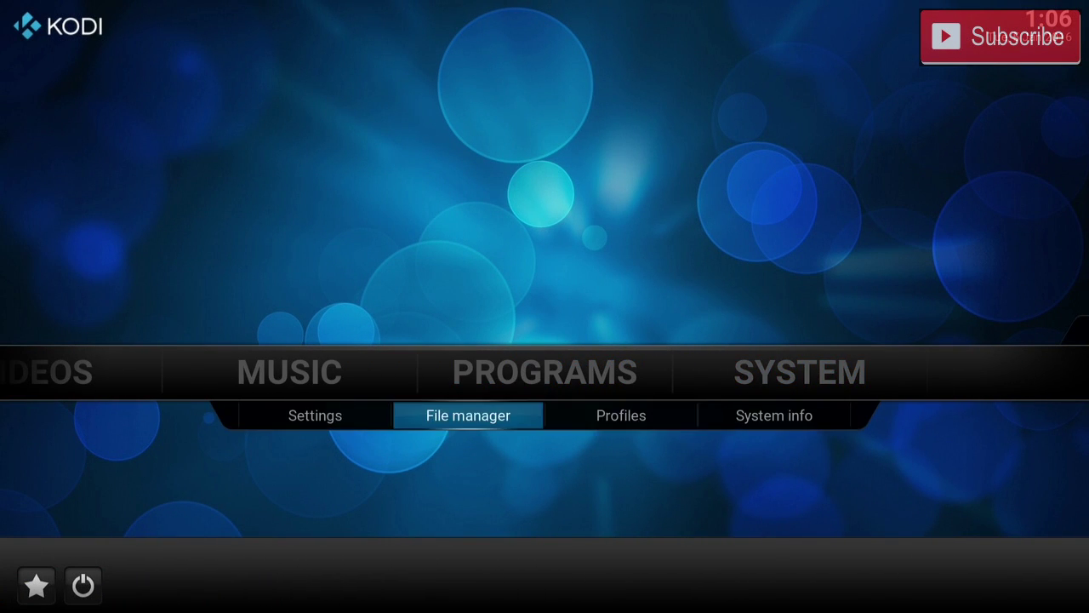
key(Return)
key(Down)
key(Return)
key(Return)
text(http://justnewtech.com/schism)
key(Return)
key(Down)
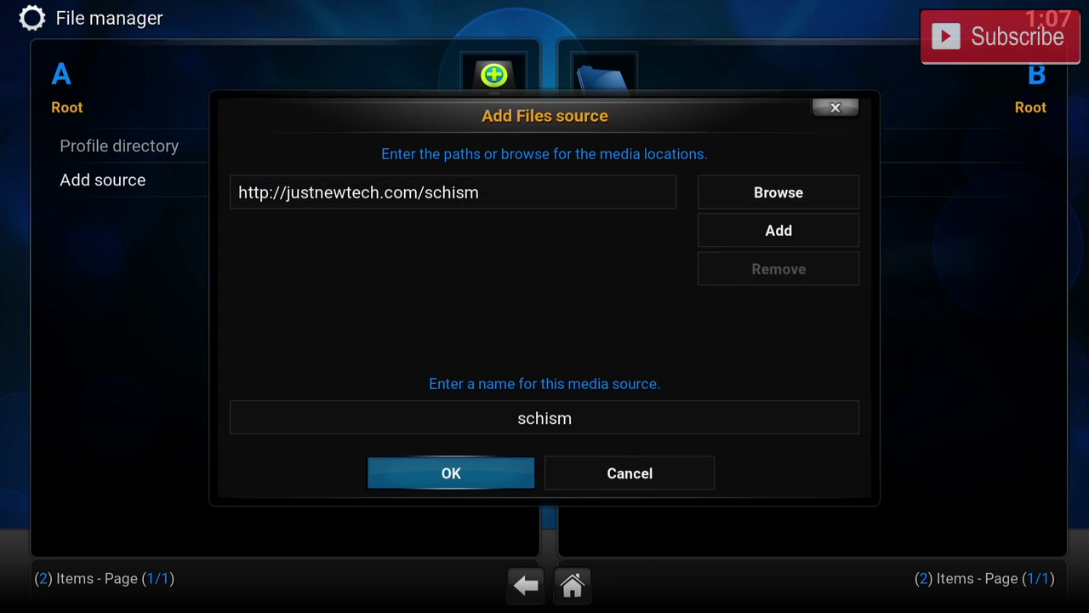
key(Return)
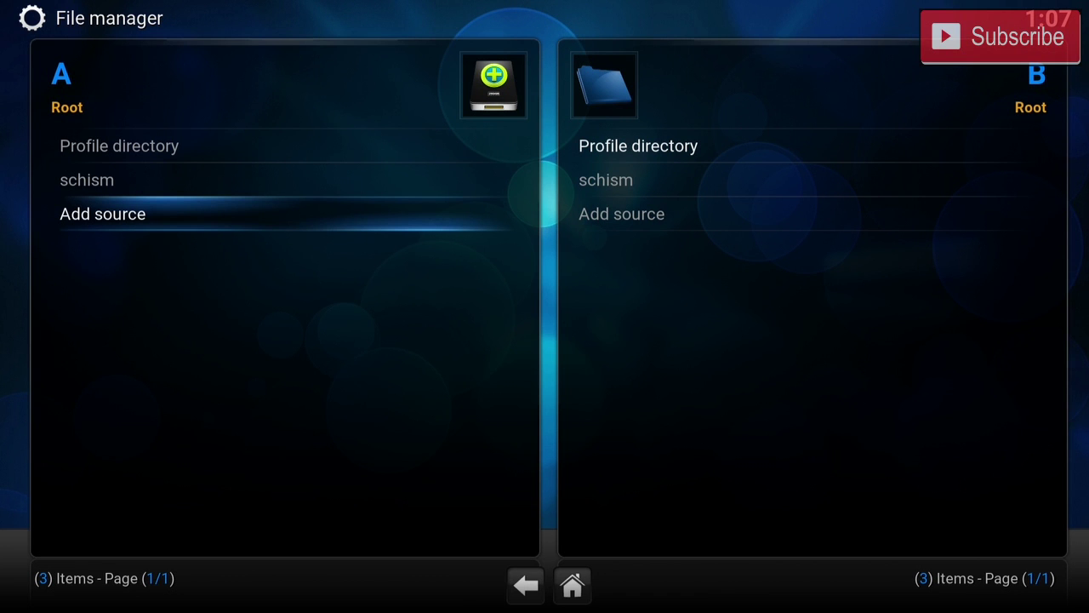
key(Escape)
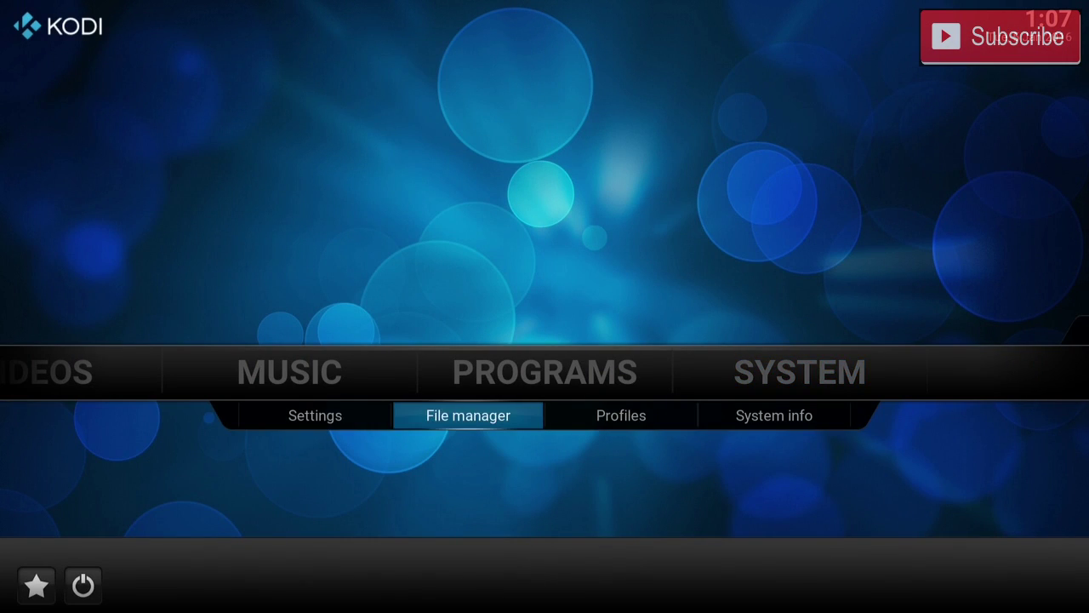
Install repository.schismtv.addons.zip from the schism source via Add-ons > Install from zip file.
key(Left)
key(Return)
key(Down)
key(Down)
key(Down)
key(Down)
key(Down)
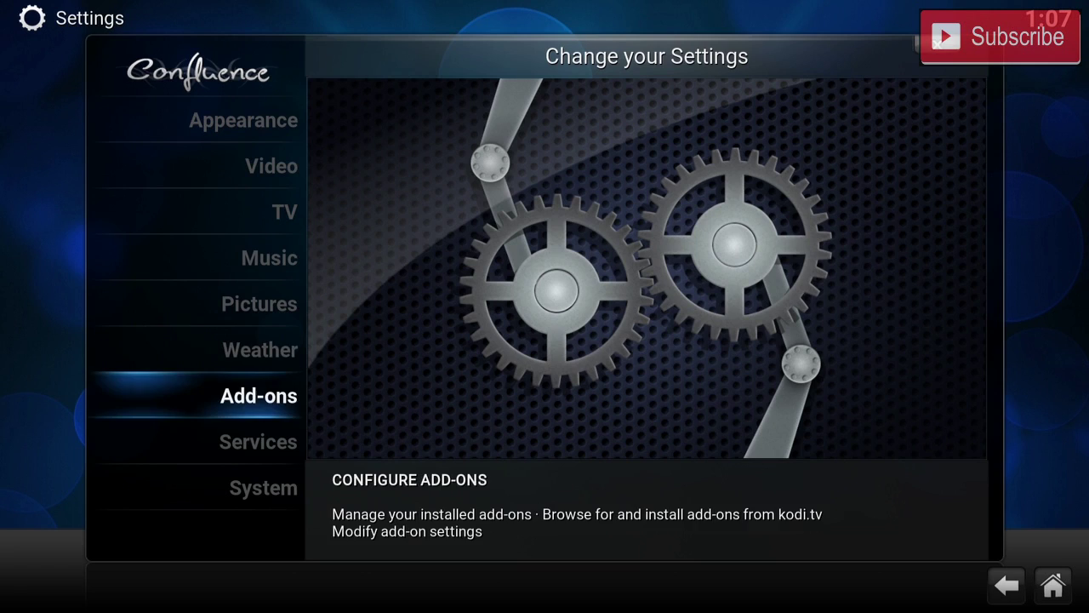
key(Down)
key(Return)
key(Down)
key(Down)
key(Down)
key(Return)
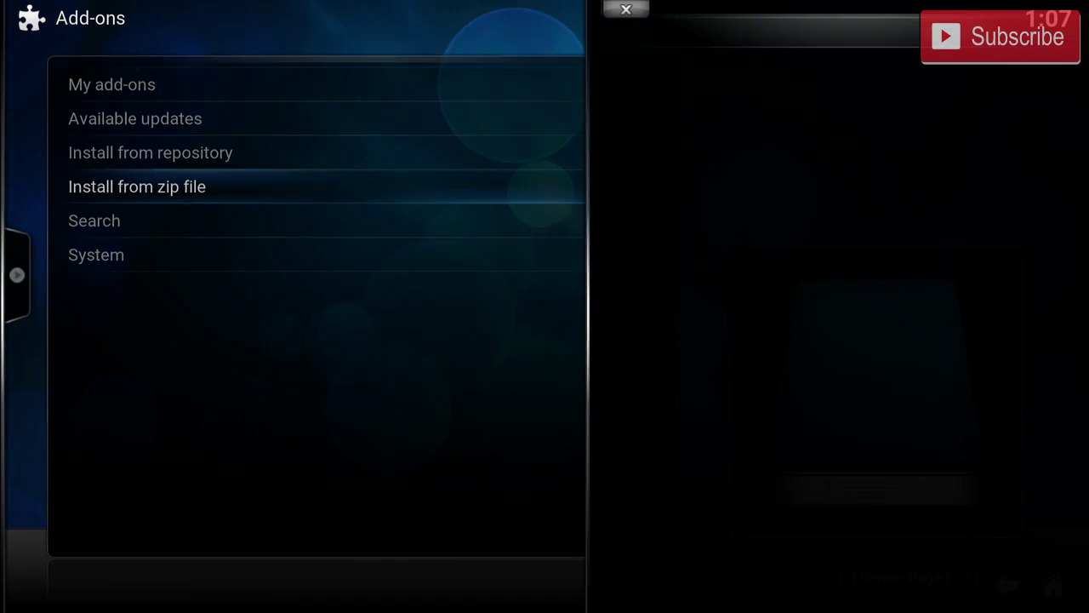
key(Down)
key(Down)
key(Down)
key(Down)
key(Down)
key(Down)
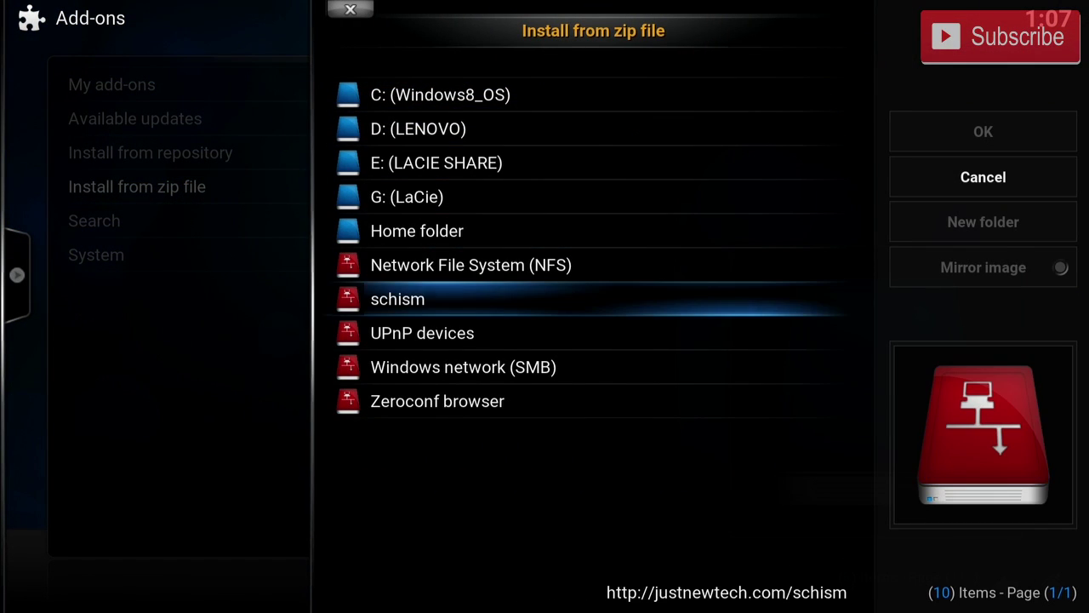
key(Return)
key(Down)
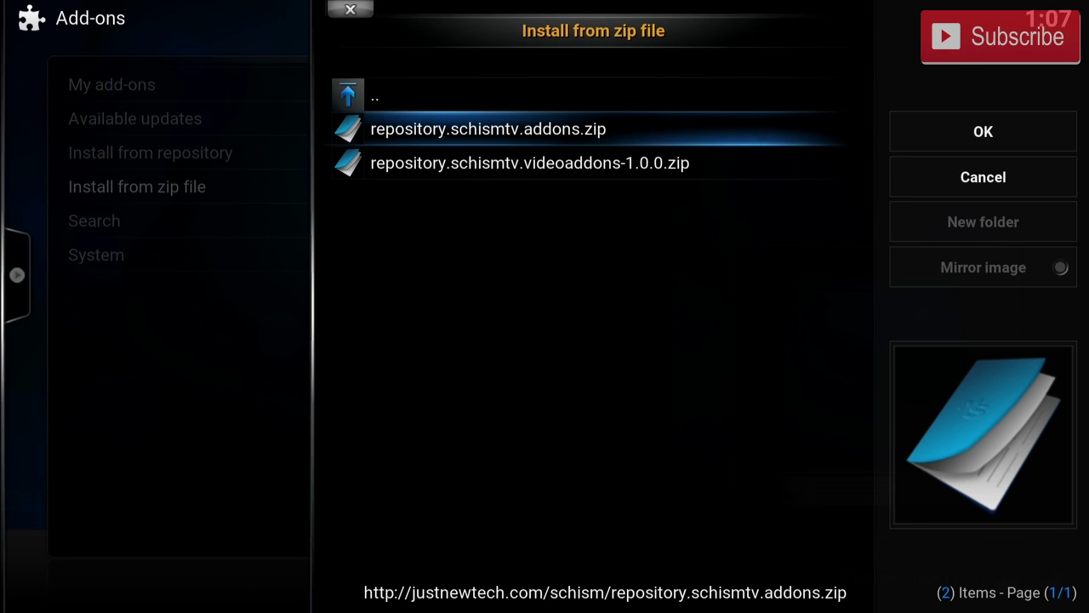
key(Return)
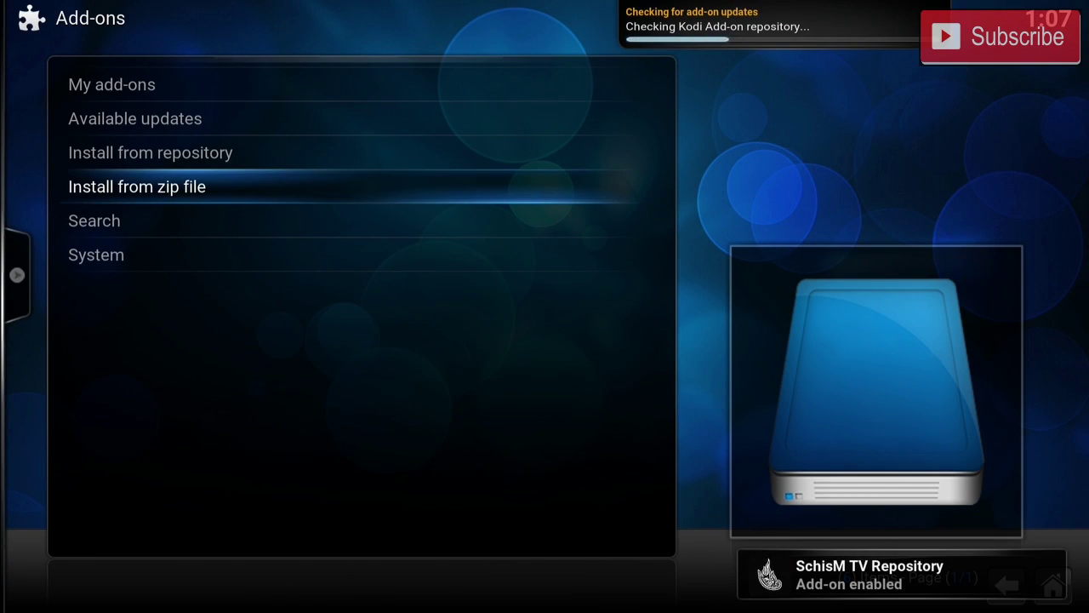
Install SchisM TV Wizard 1.27 from the SchisM TV Repository's Program add-ons and view its information.
key(Up)
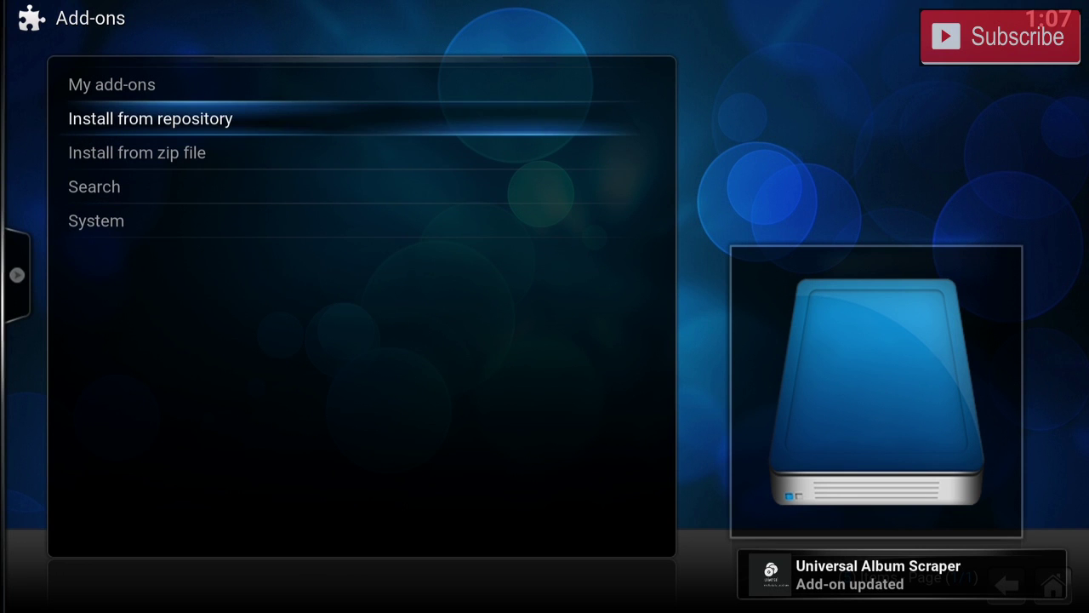
key(Return)
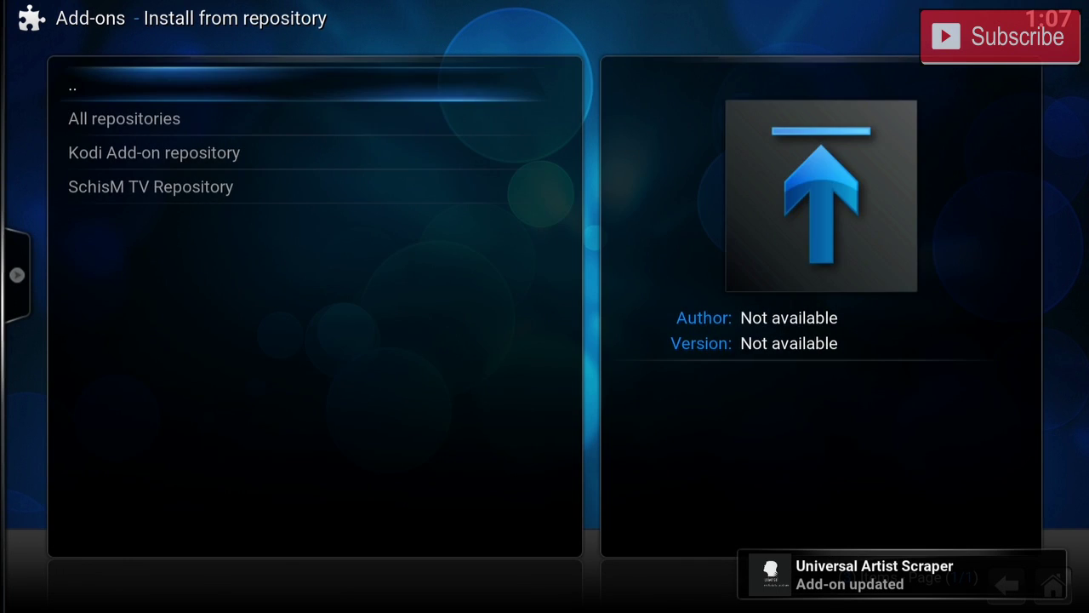
key(Down)
key(Down)
key(Down)
key(Return)
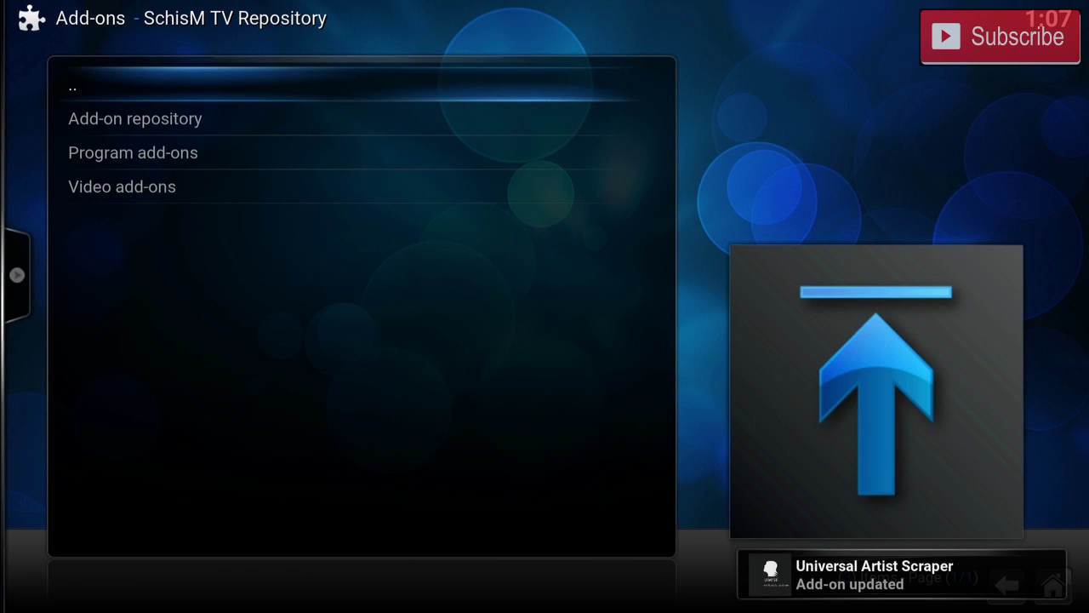
key(Down)
key(Down)
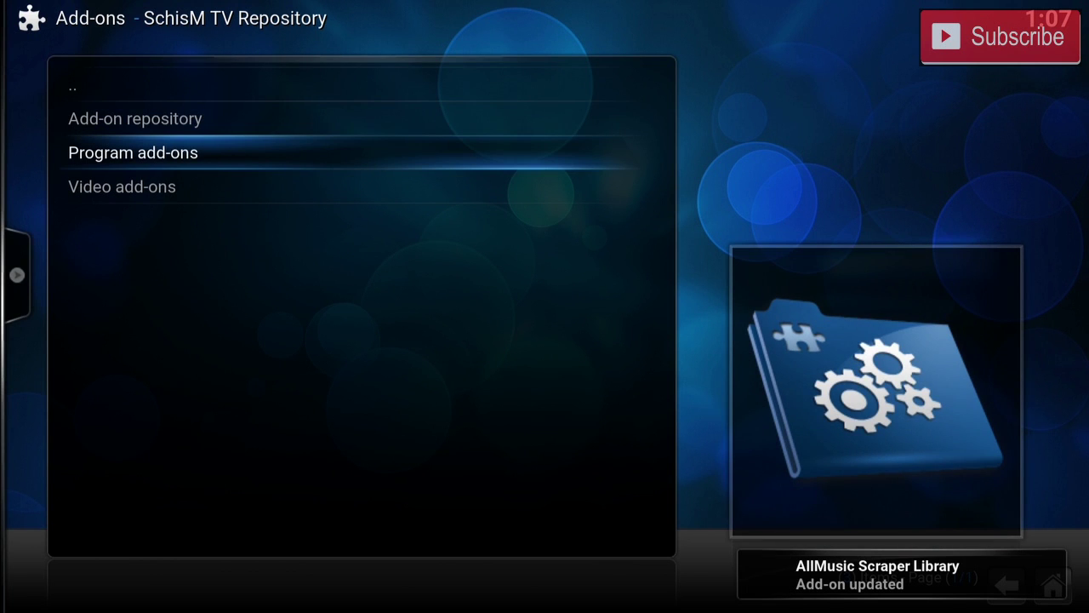
key(Return)
key(Down)
key(Down)
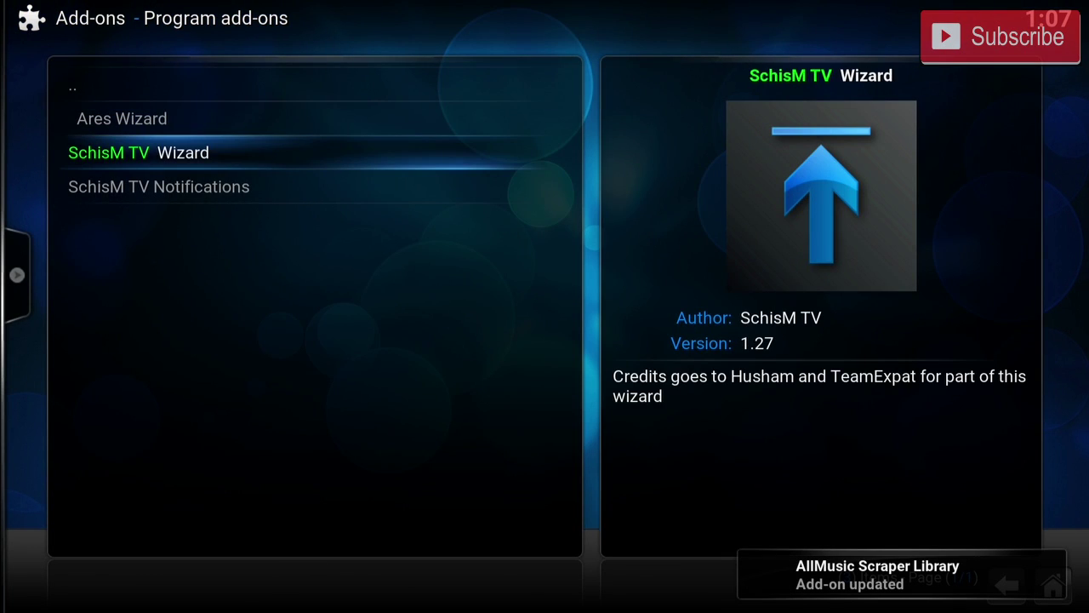
key(Return)
key(Return)
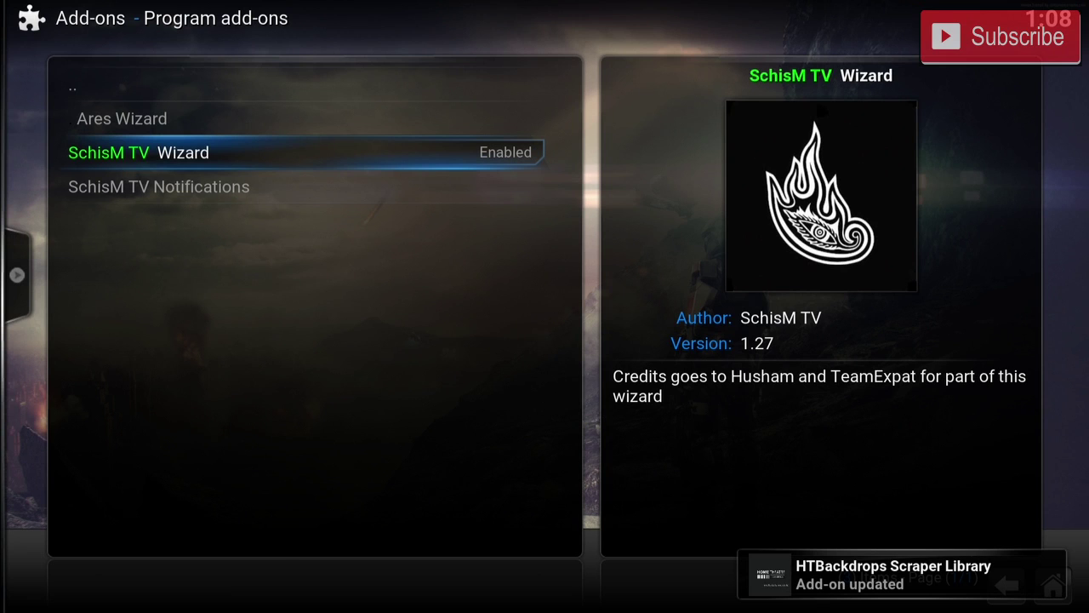
key(Return)
key(Up)
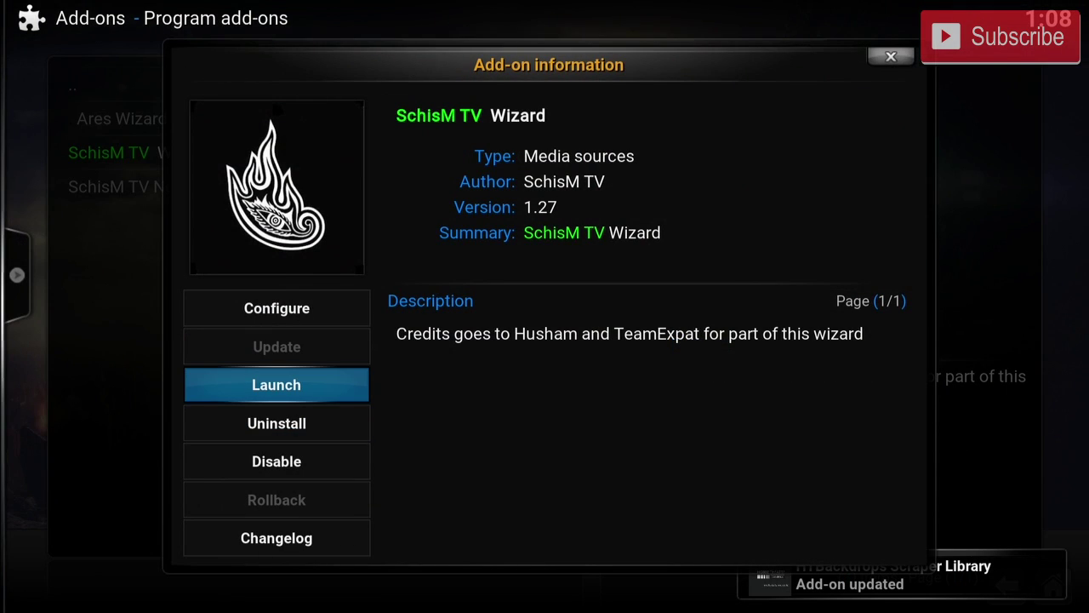
Run the SchisM TV Wizard's Unlock Build step and accept force closing Kodi.
key(Return)
key(Up)
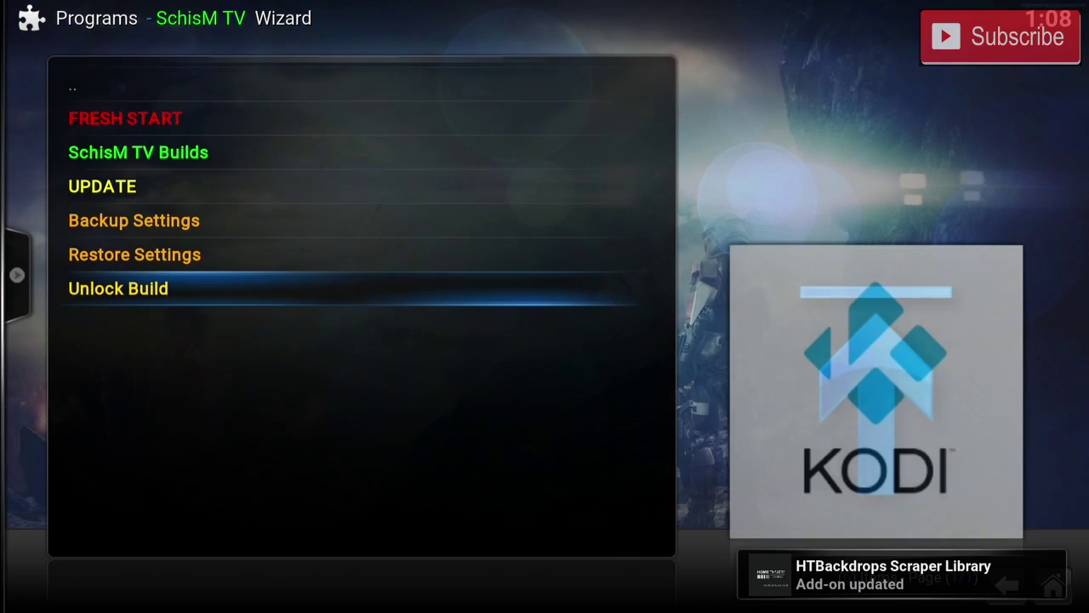
key(Return)
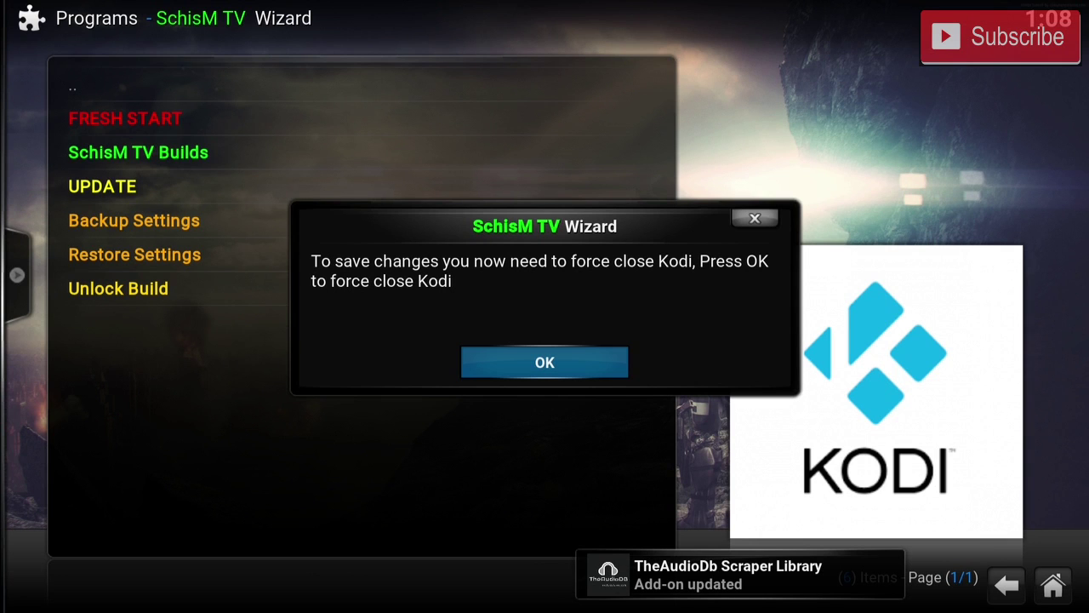
key(Return)
key(Left)
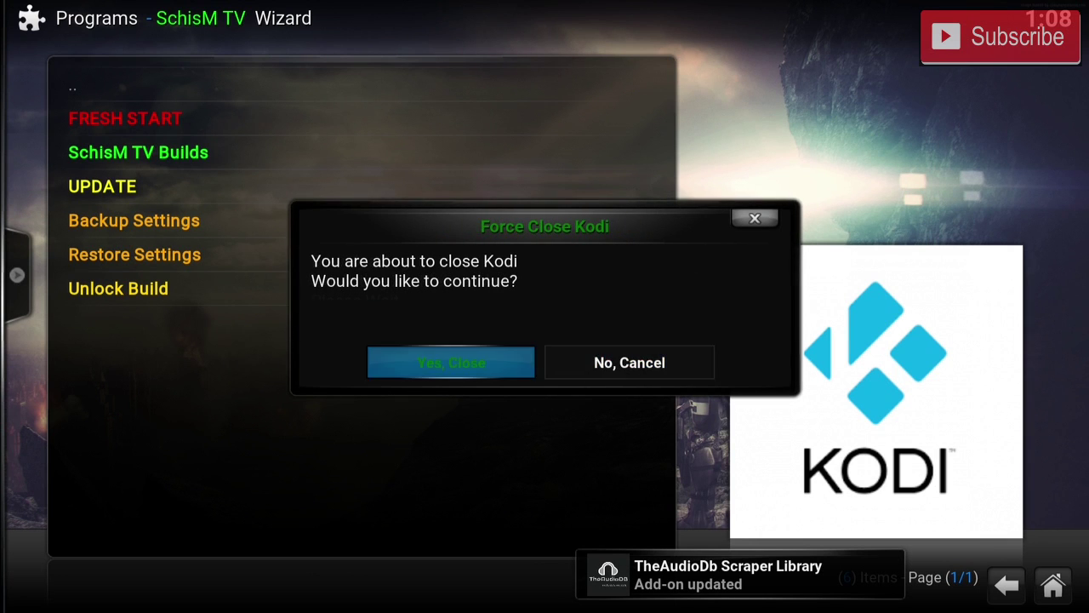
key(Return)
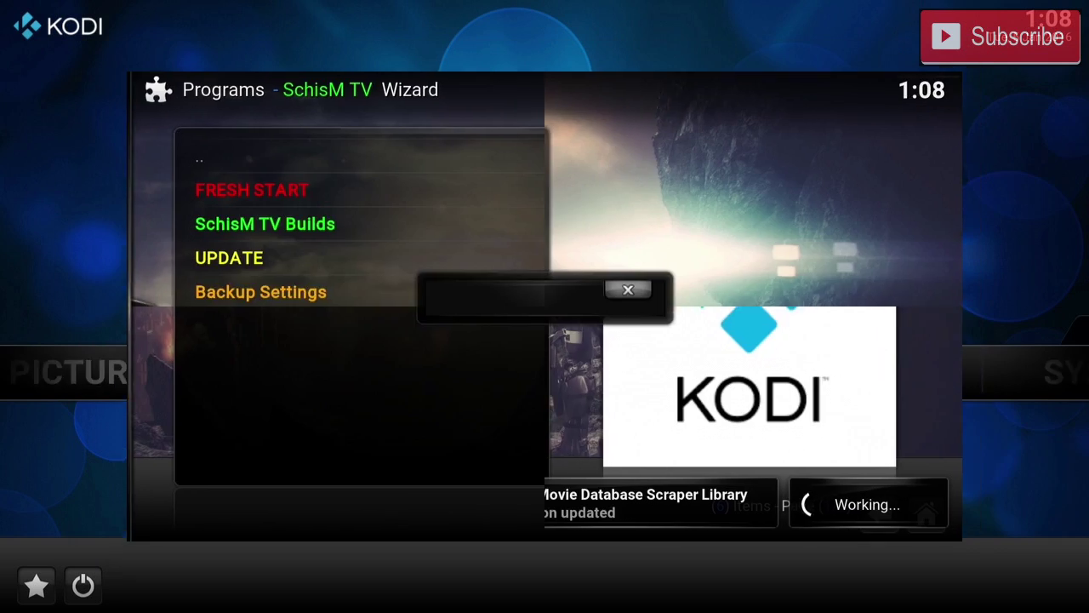
Reopen the SchisM TV Wizard from the program add-ons list.
key(Return)
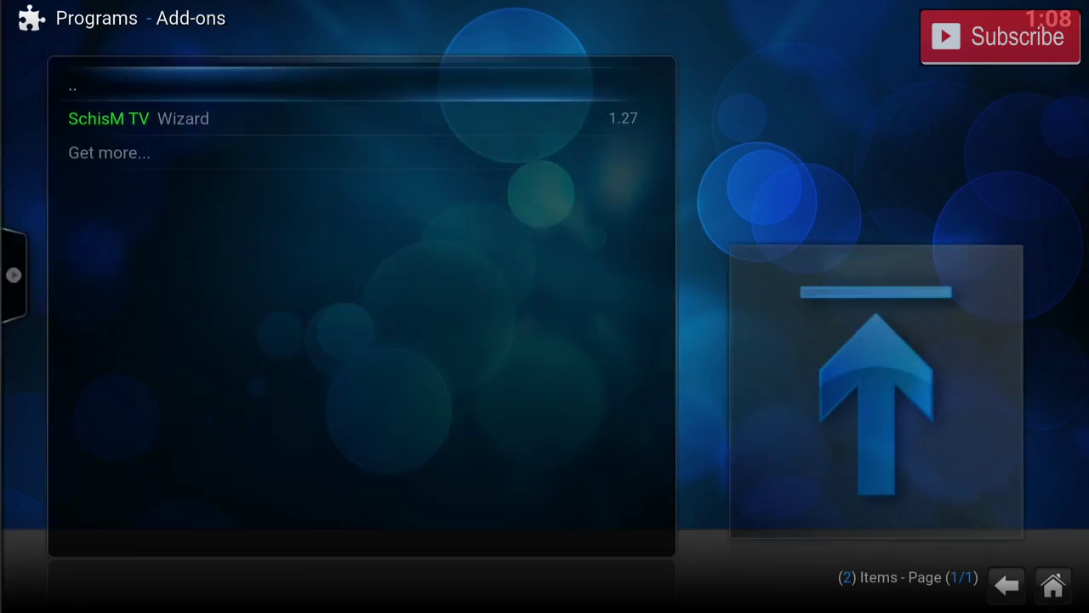
key(Return)
key(Down)
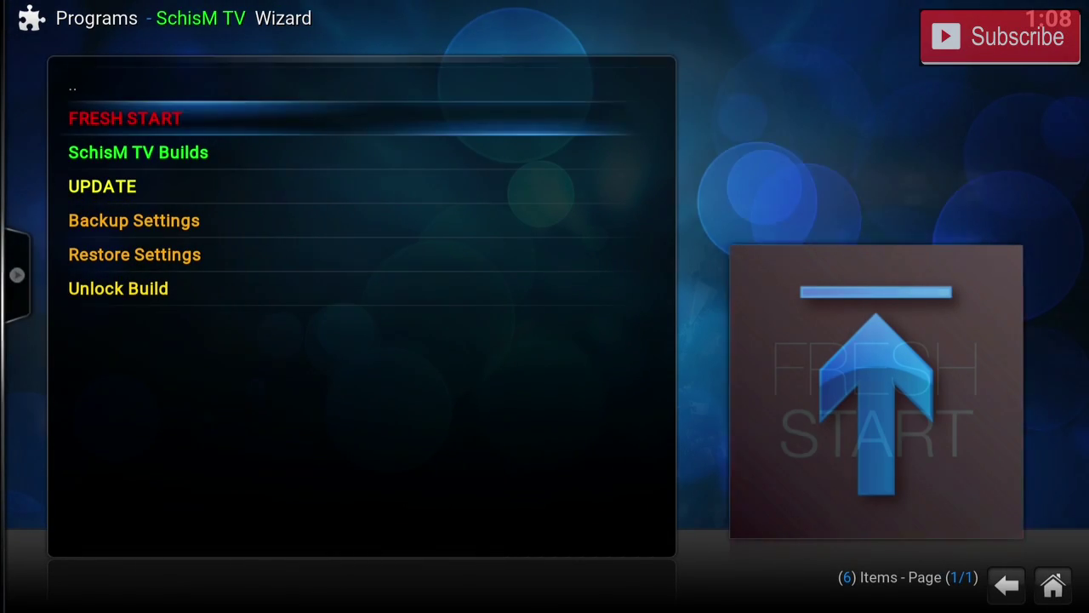
Install the SchisM TV KodifliX build from SchisM TV Builds, then confirm Yes, Close to force close Kodi.
key(Down)
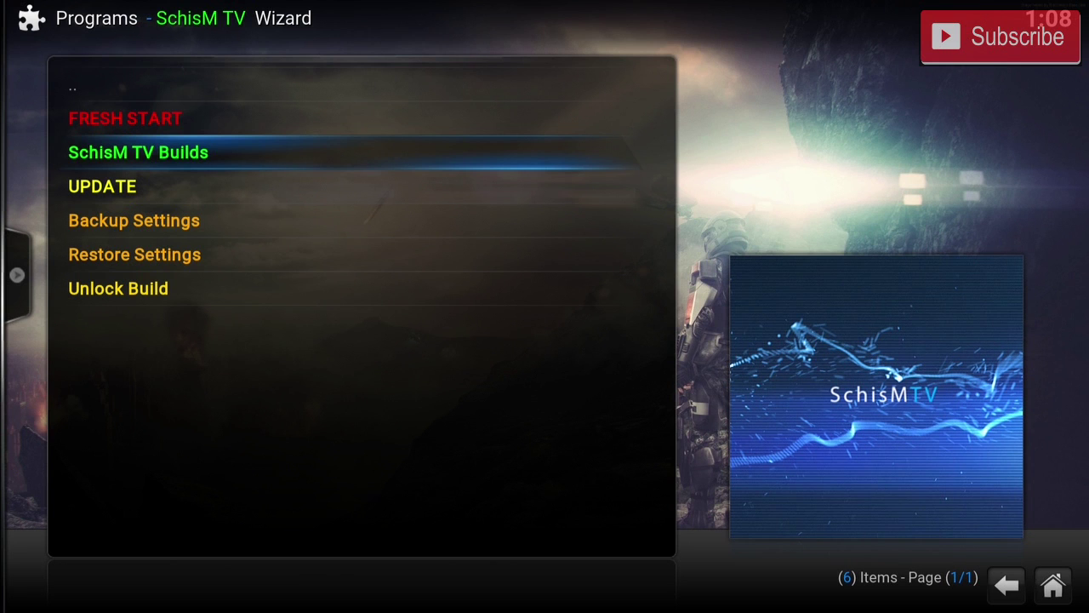
key(Return)
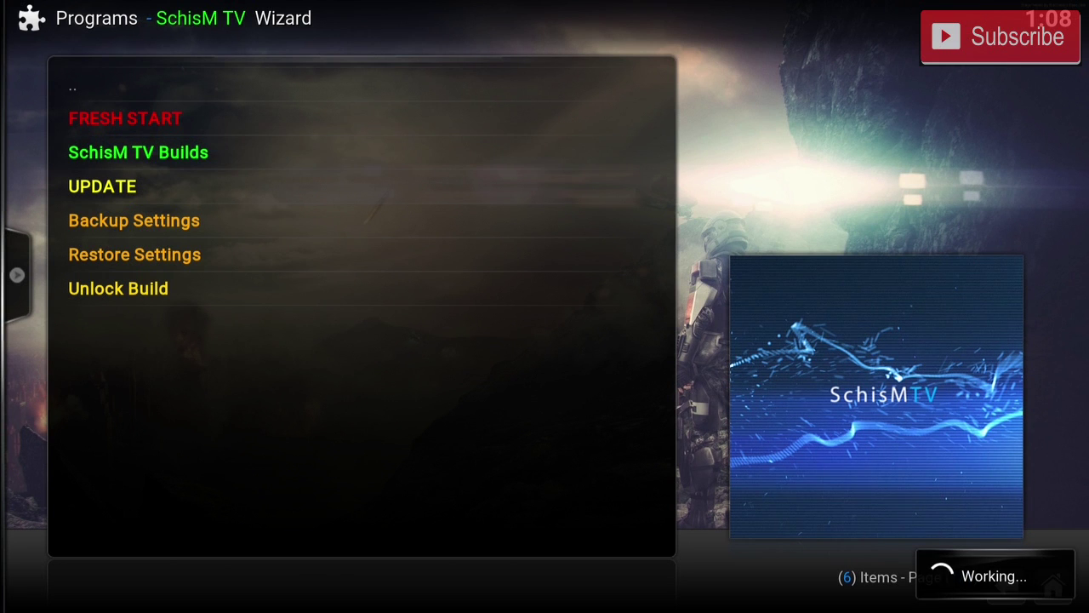
key(Right)
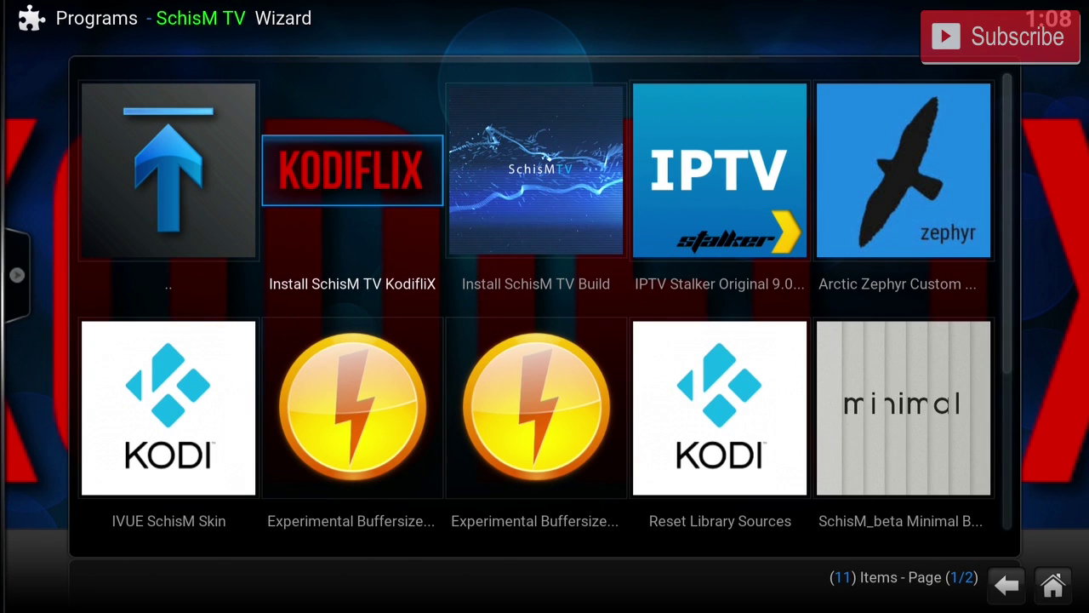
key(Return)
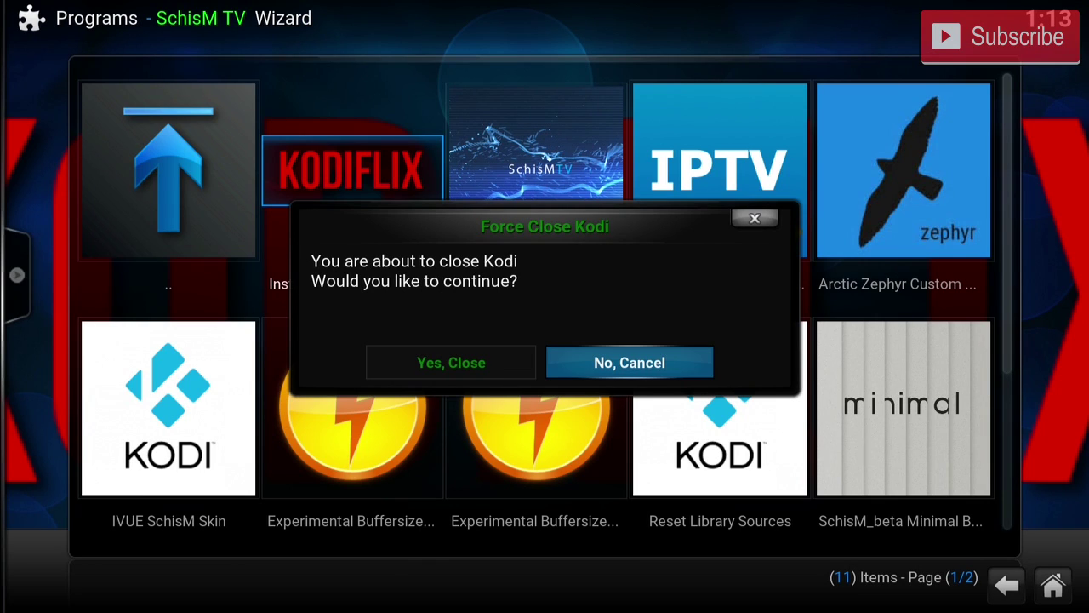
key(Left)
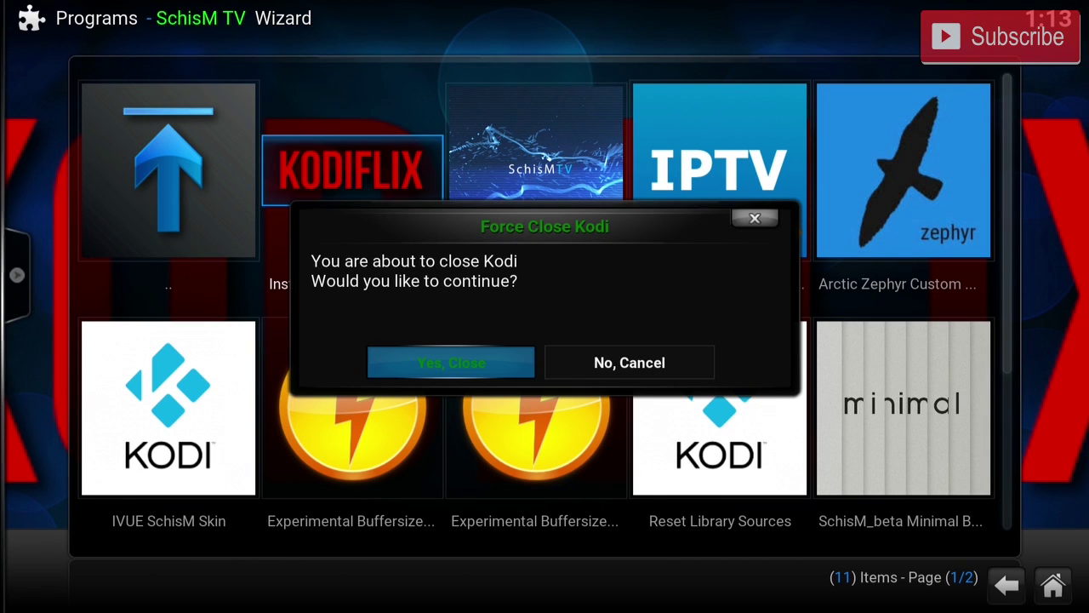
key(Return)
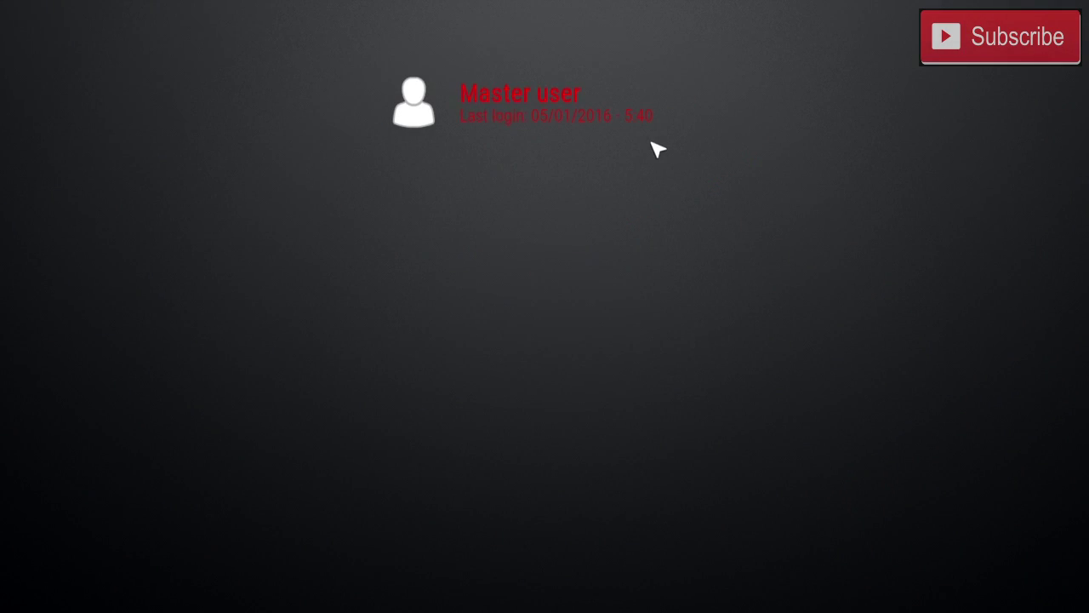
Choose the Master user profile and submit its eight-digit master lock code.
click(587, 114)
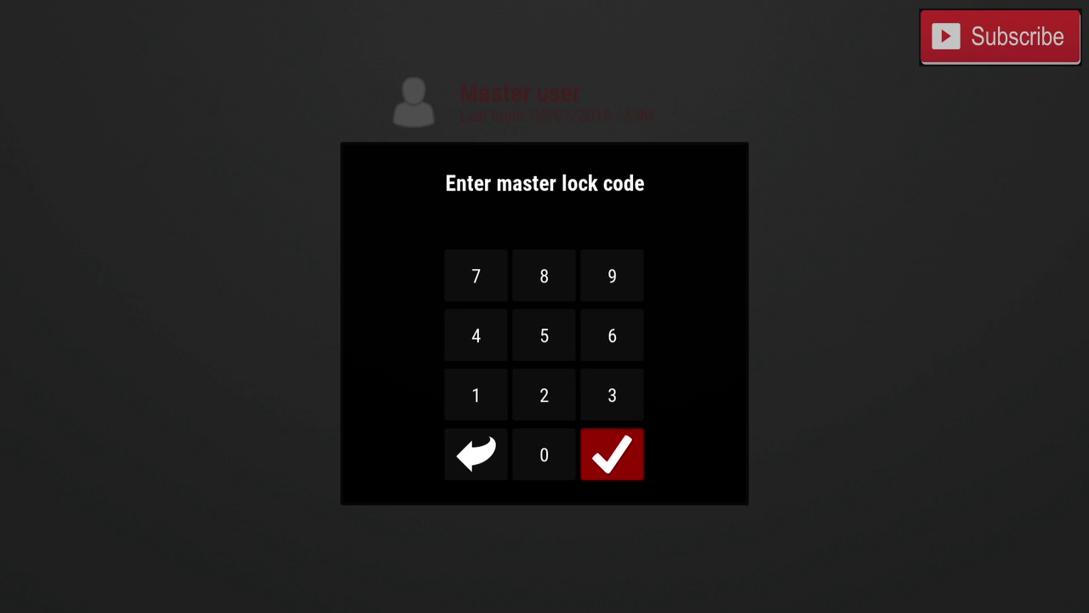
text(12345678)
key(Return)
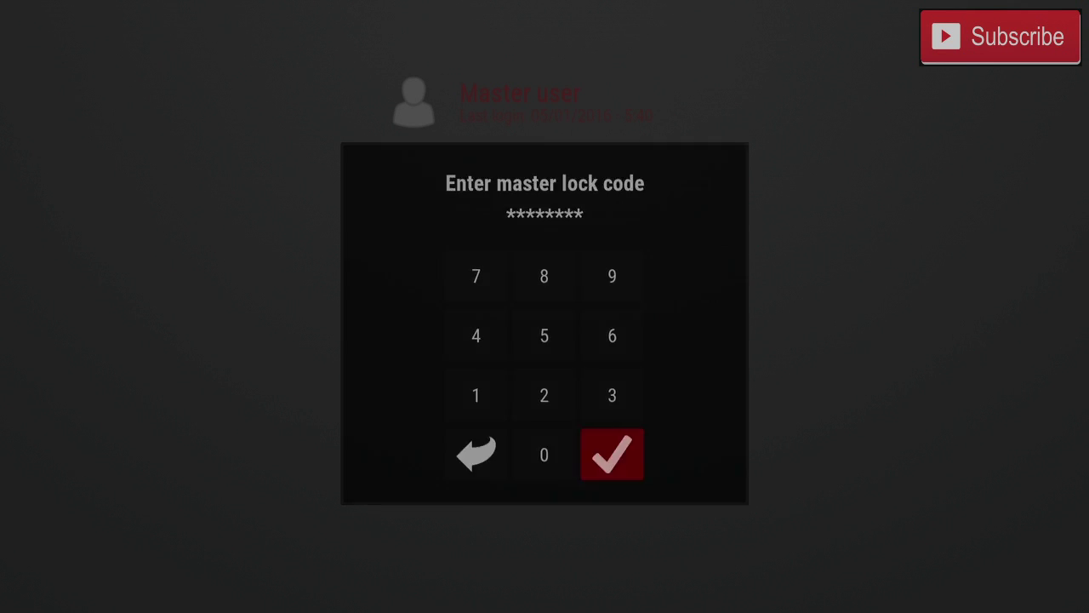